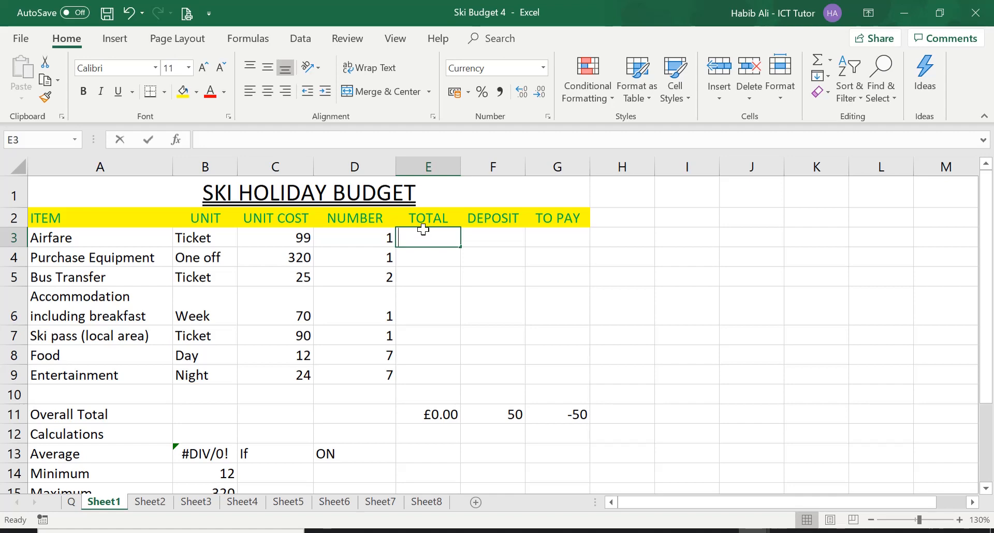
Calculate the Airfare total in E3 by multiplying its unit cost by its number with the formula =C3*D3.
text(=)
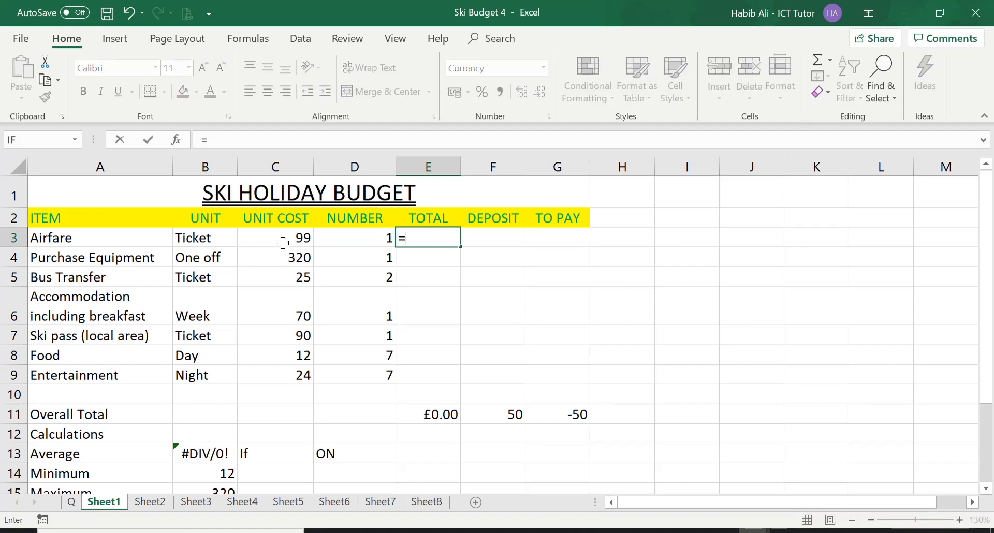
click(277, 237)
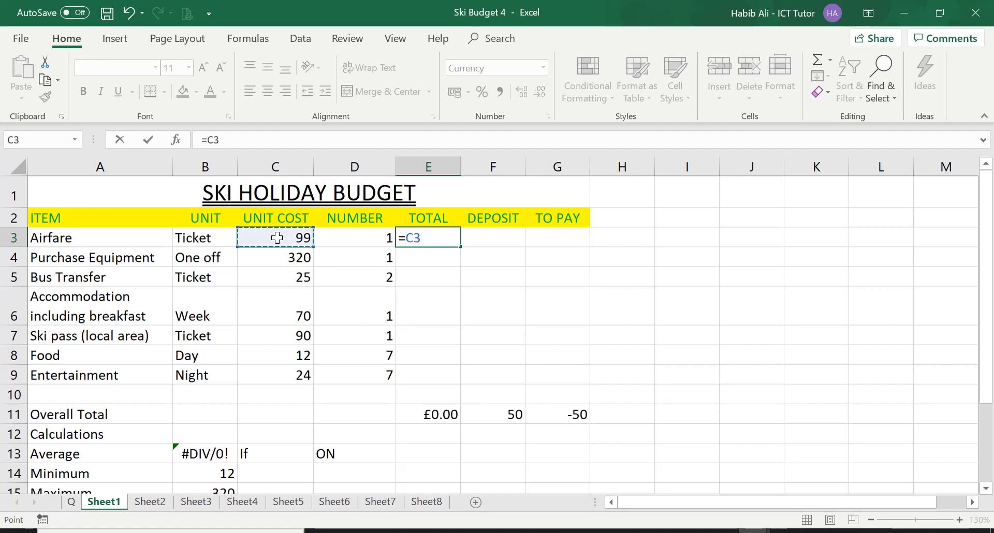
text(*)
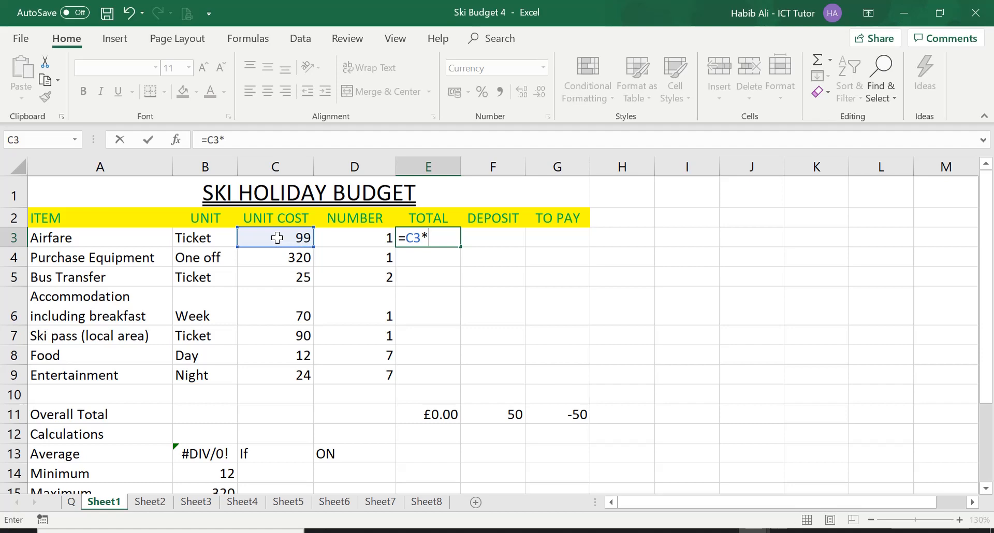
click(339, 237)
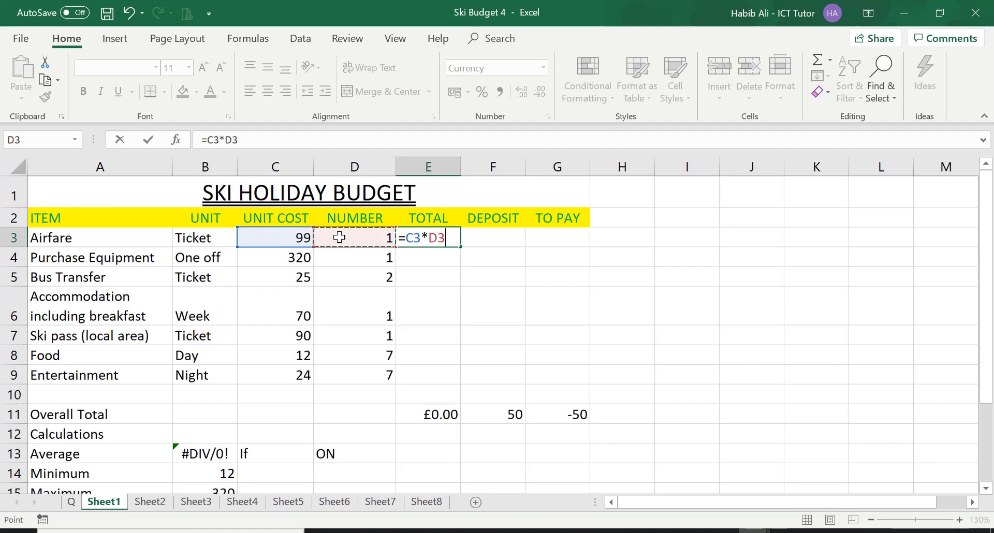
key(Return)
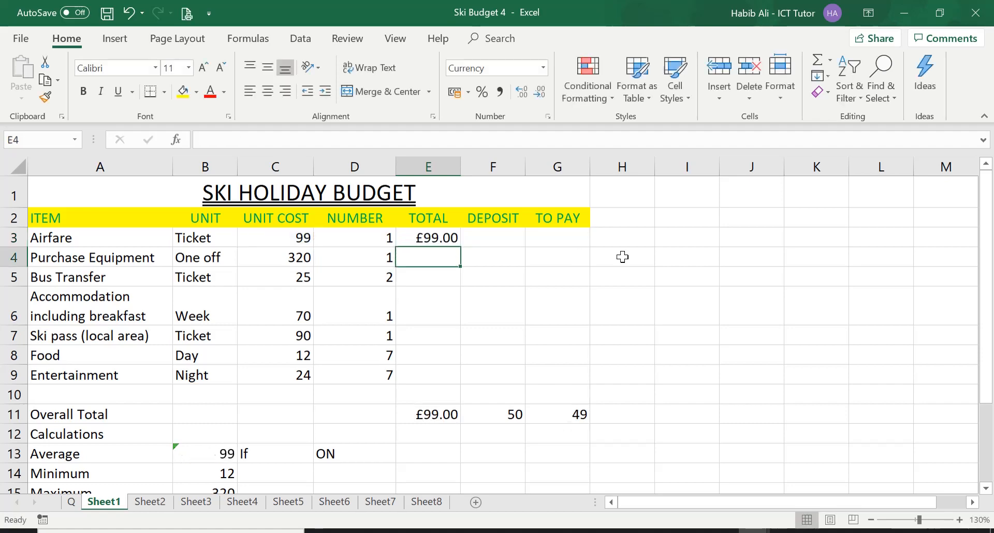
Fill the Airfare total formula down to the Entertainment row and inspect the copied formula in each row.
click(446, 237)
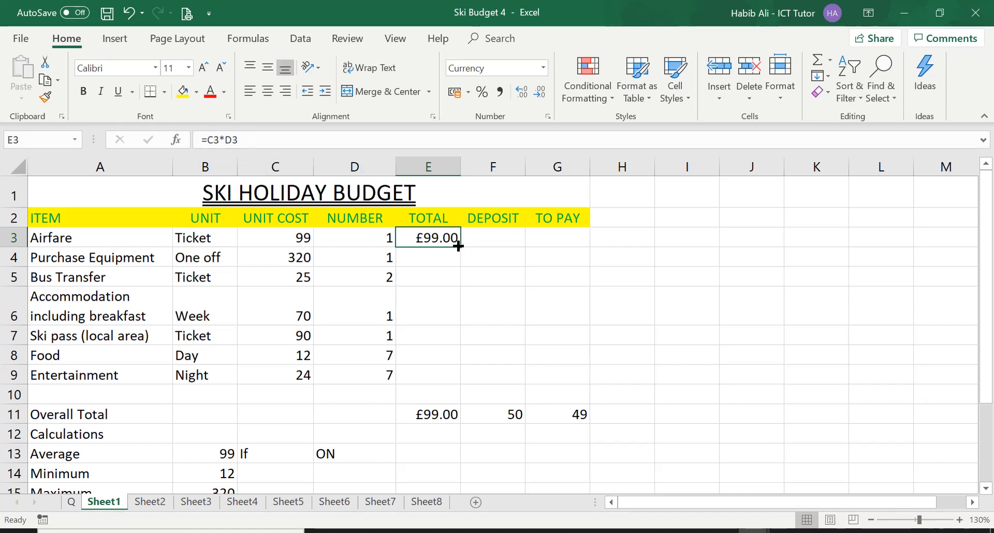
drag(458, 246, 465, 381)
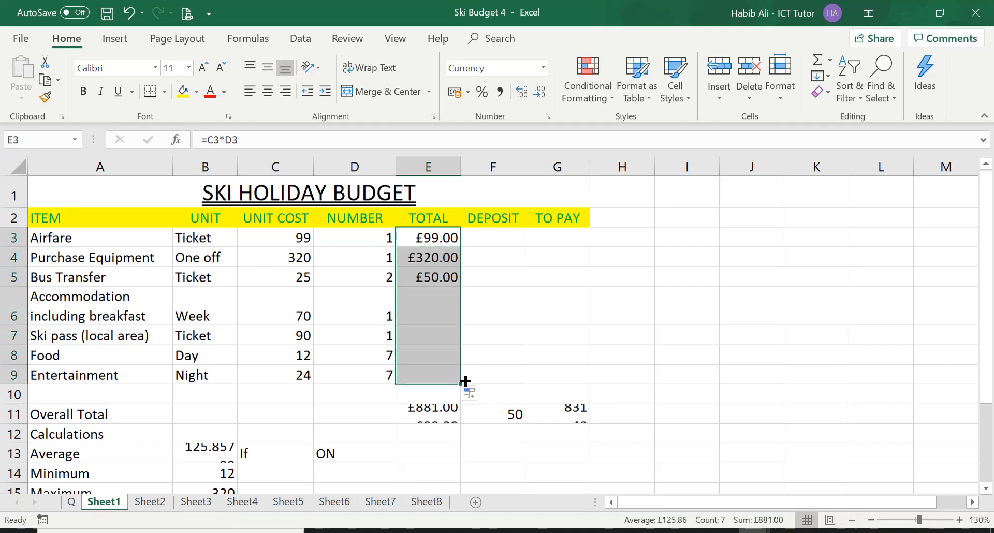
click(438, 254)
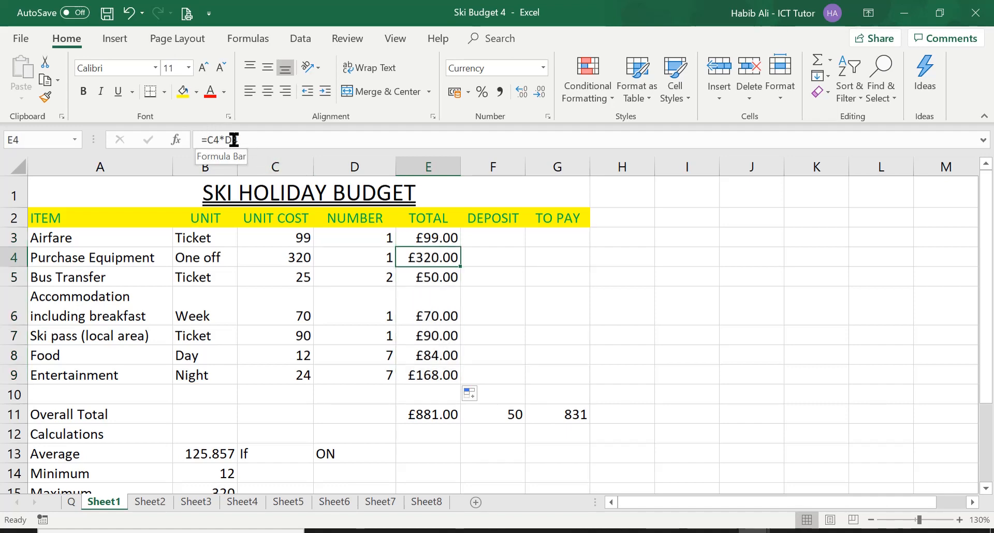
click(443, 275)
click(439, 301)
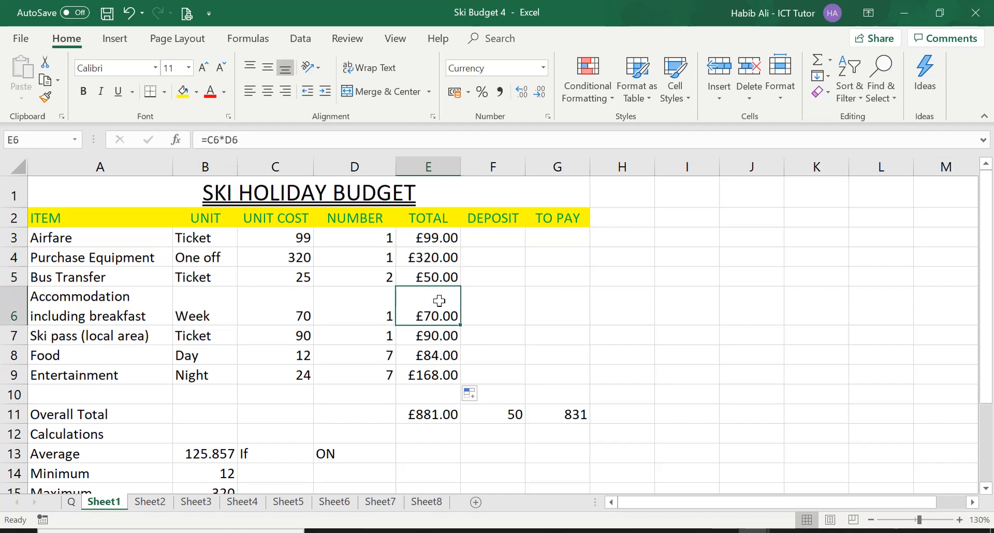
click(440, 334)
click(443, 354)
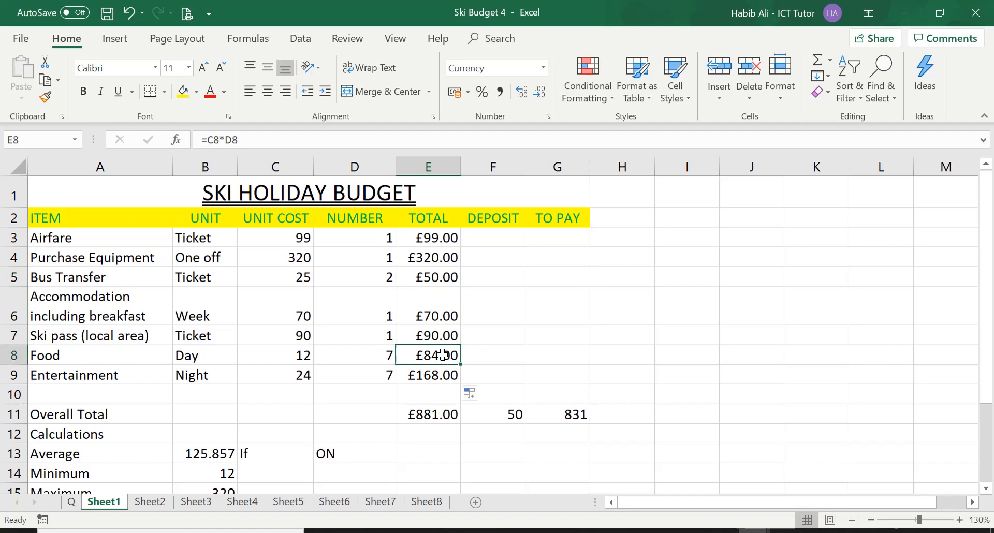
click(440, 373)
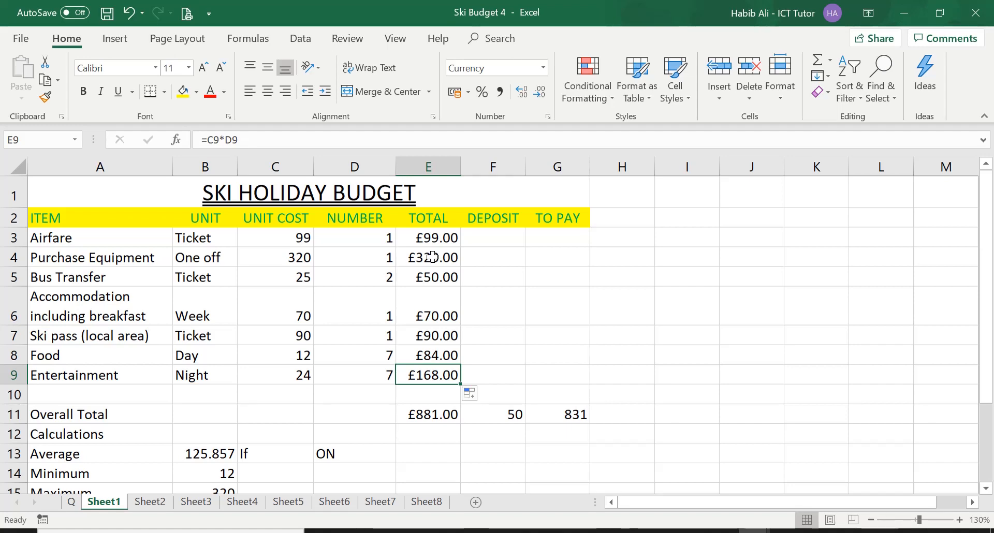
Clear the copied totals from Purchase Equipment to Entertainment in E4:E9, keeping the Airfare total.
click(446, 237)
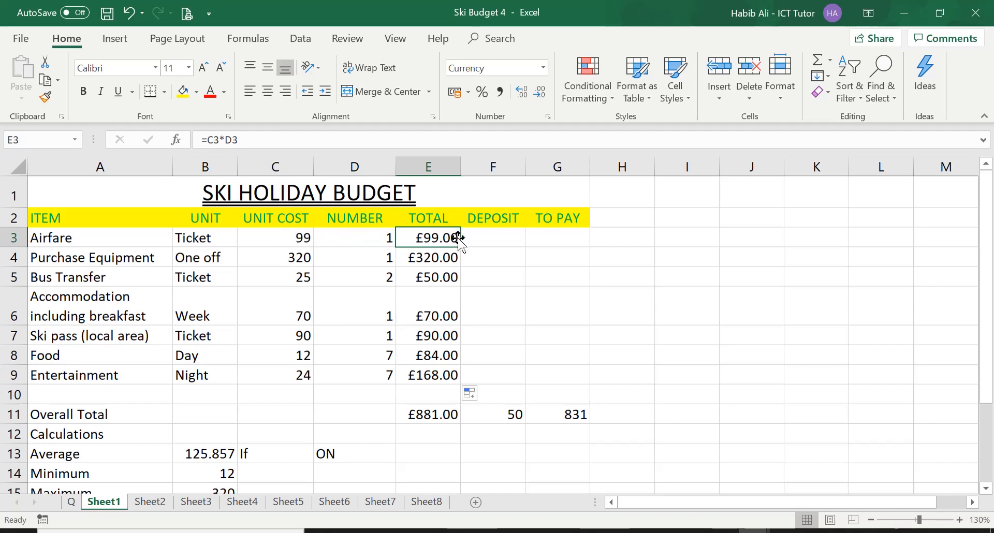
click(448, 261)
drag(448, 268, 454, 365)
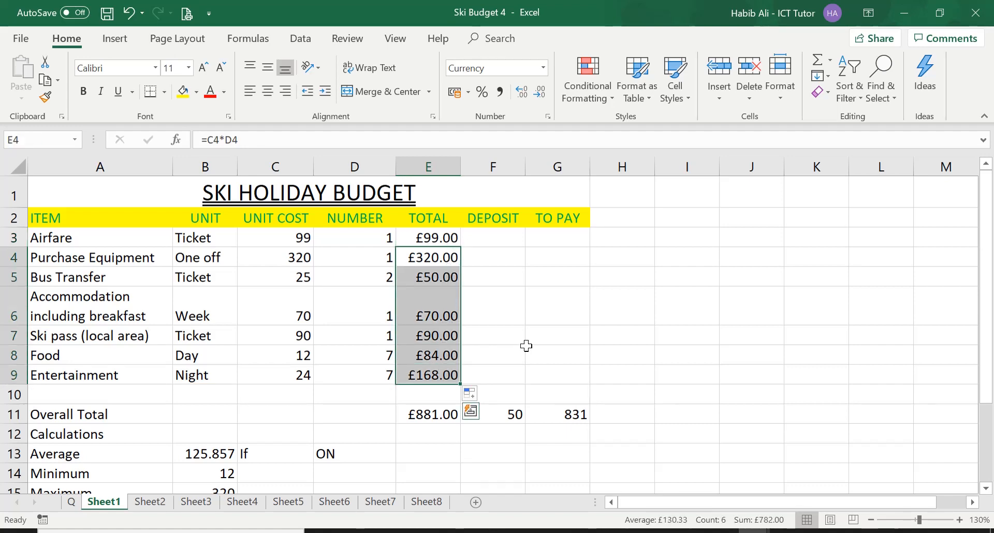
key(Delete)
Fill the Airfare total formula down one row to Purchase Equipment and inspect the cell references in the copy.
click(443, 239)
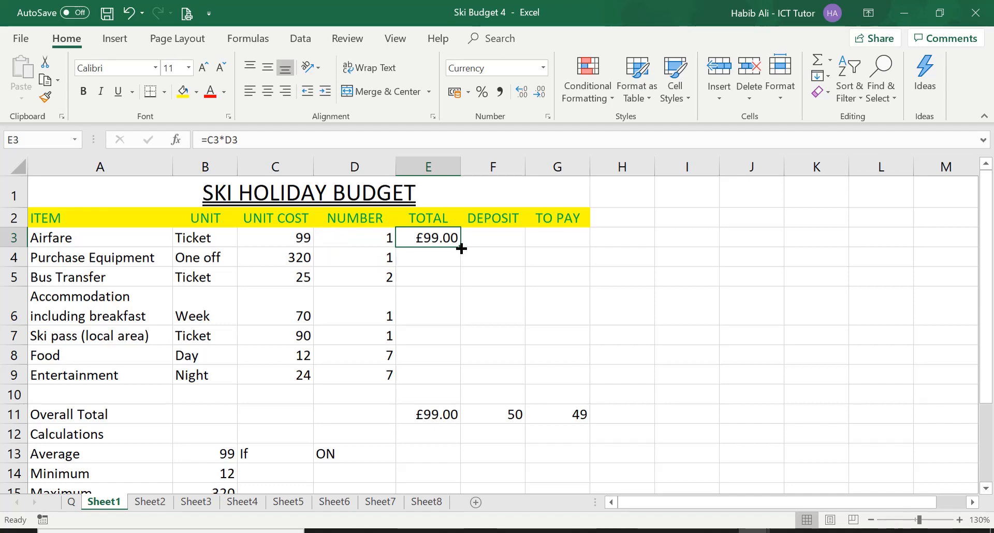
drag(461, 248, 461, 266)
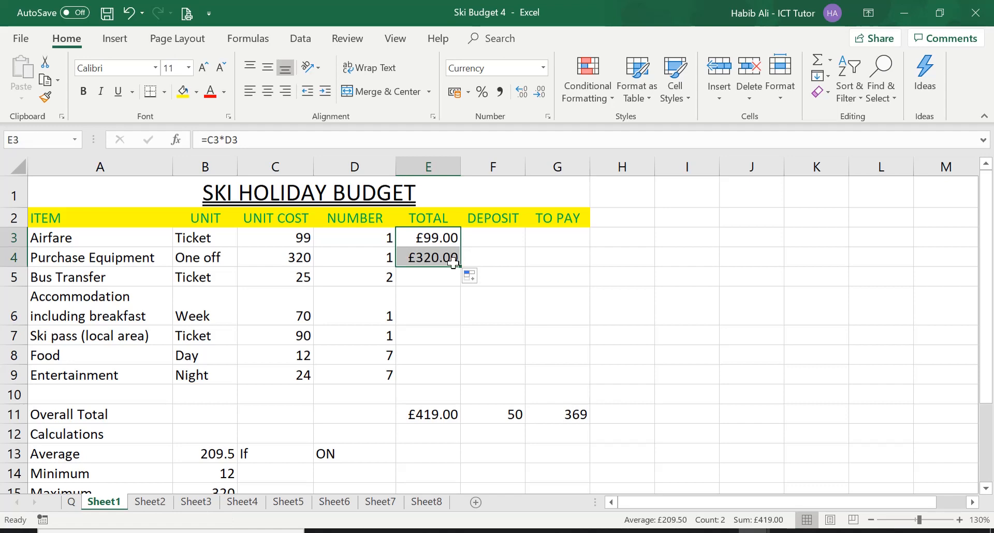
click(438, 257)
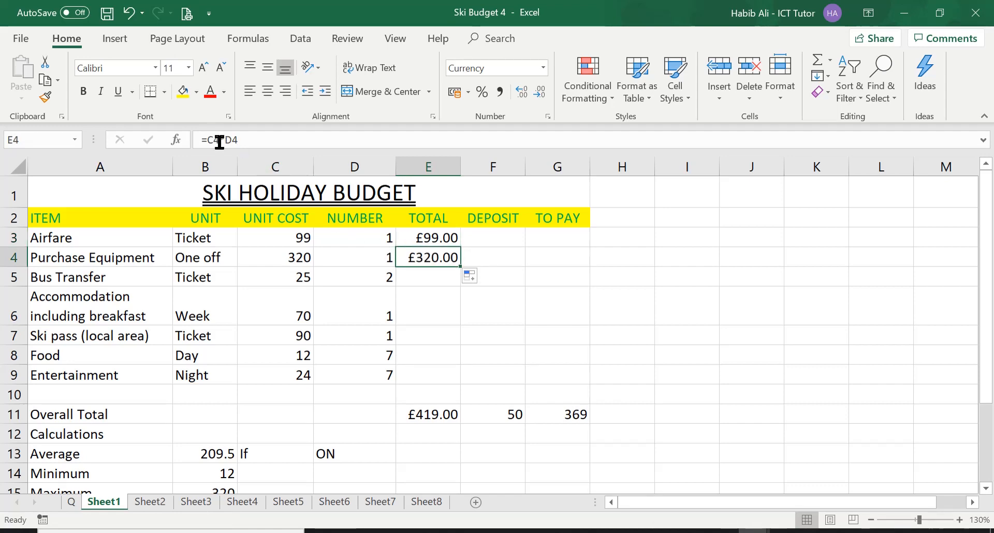
double_click(448, 257)
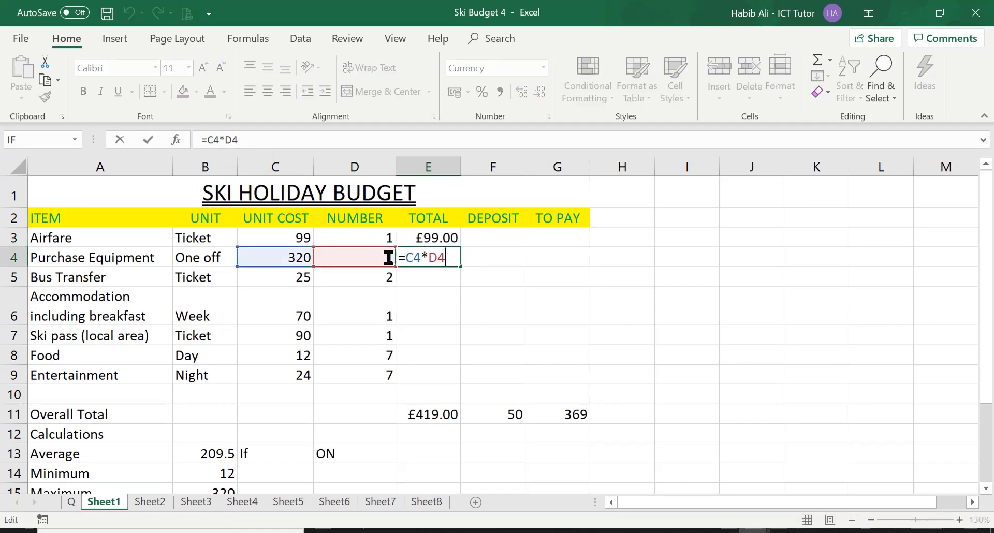
key(Return)
click(454, 259)
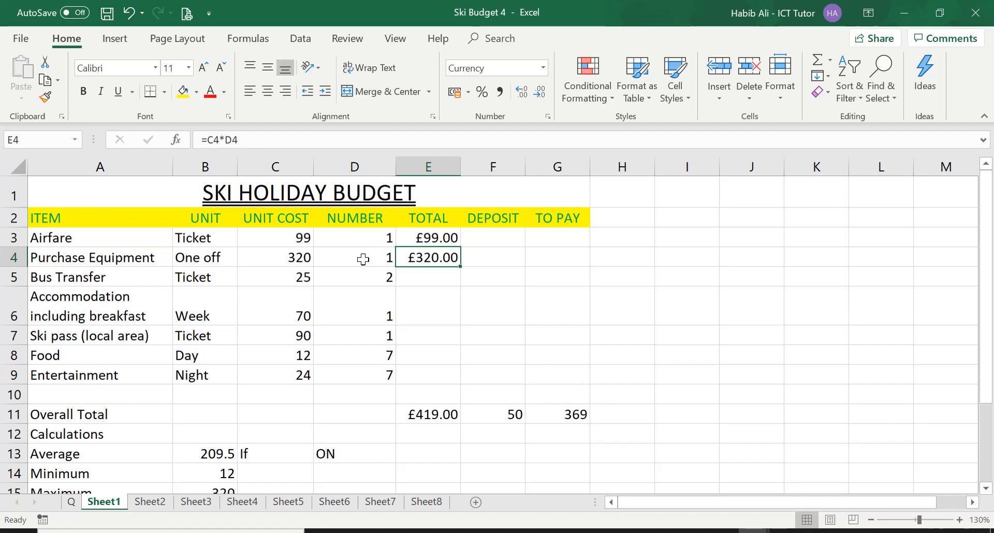
Extend the total formula row by row through Bus Transfer, Accommodation and Ski pass, down to E7.
drag(460, 265, 460, 283)
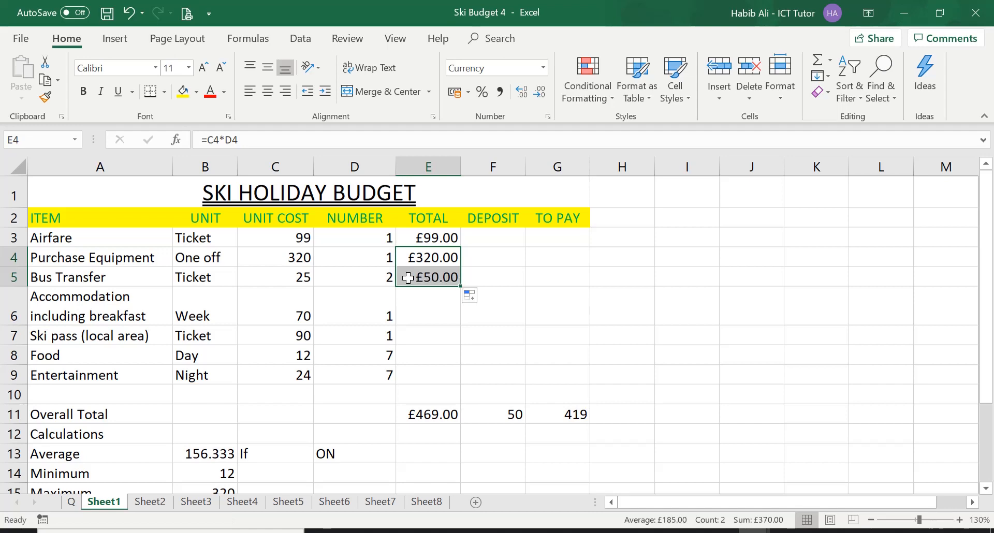
drag(459, 285, 455, 316)
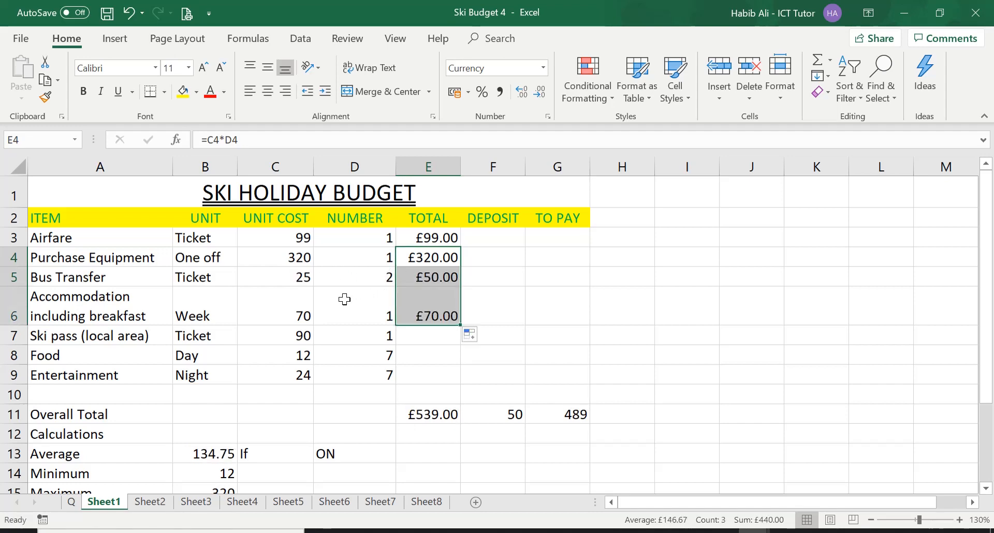
click(436, 311)
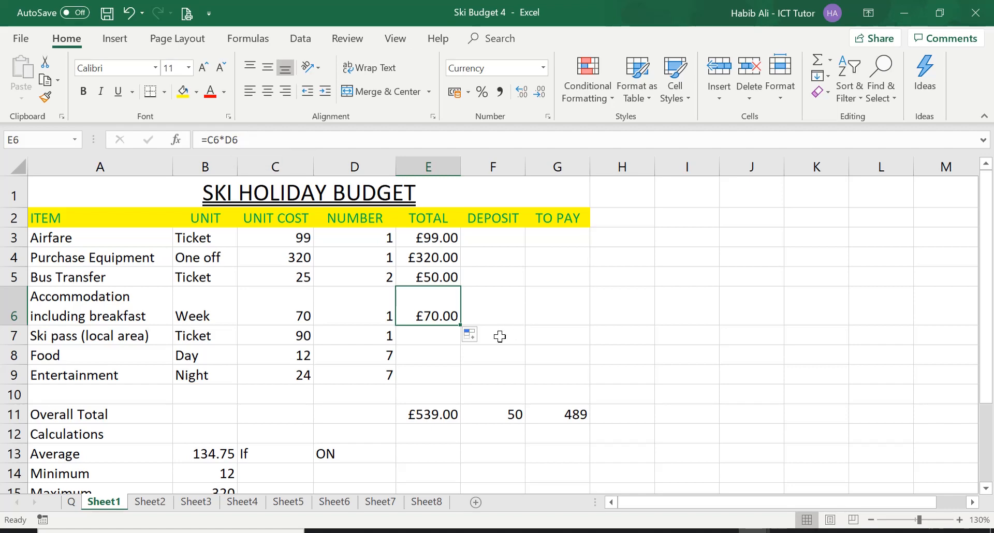
drag(459, 325, 446, 344)
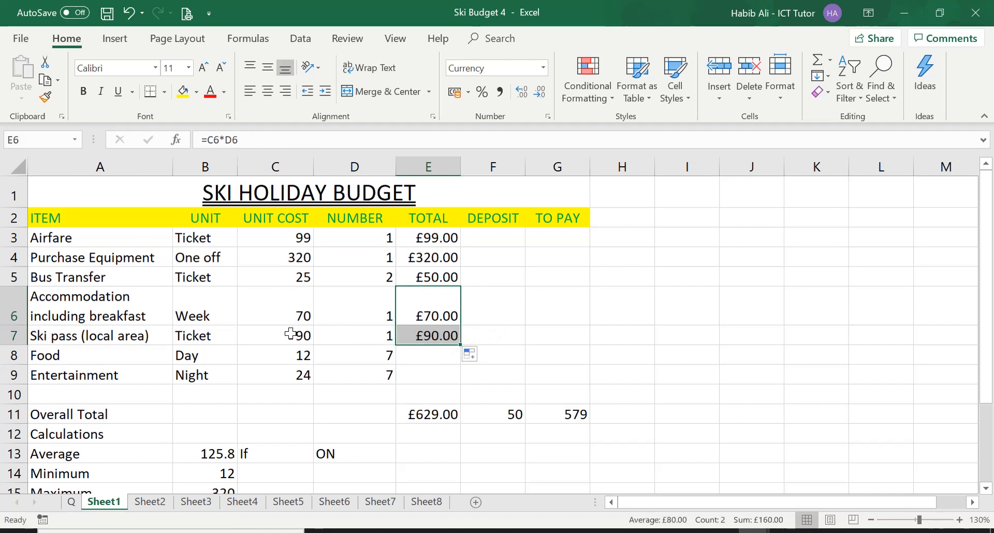
click(424, 336)
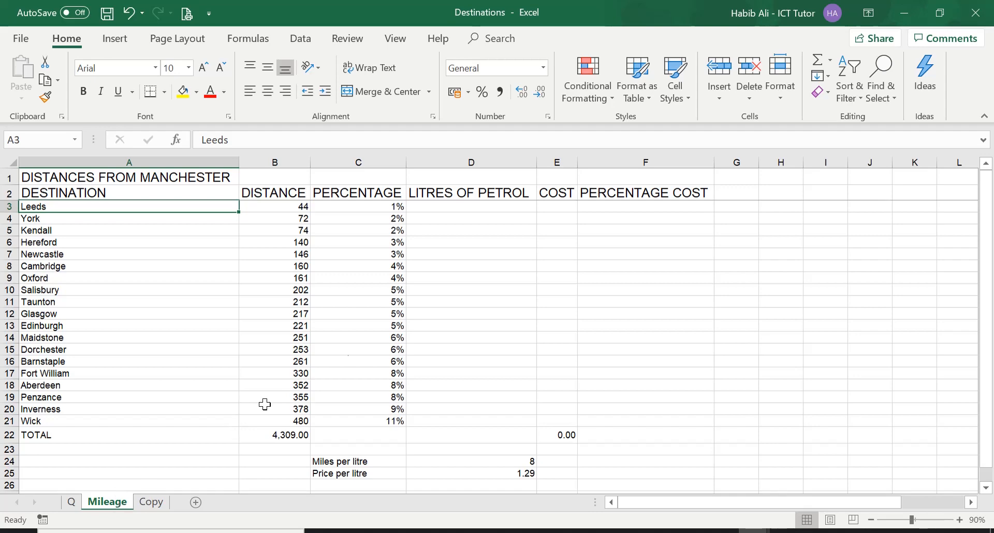
Review the task on the Q sheet, and calculate Leeds' litres of petrol in D3 of the Mileage sheet with =B3/D24.
click(72, 502)
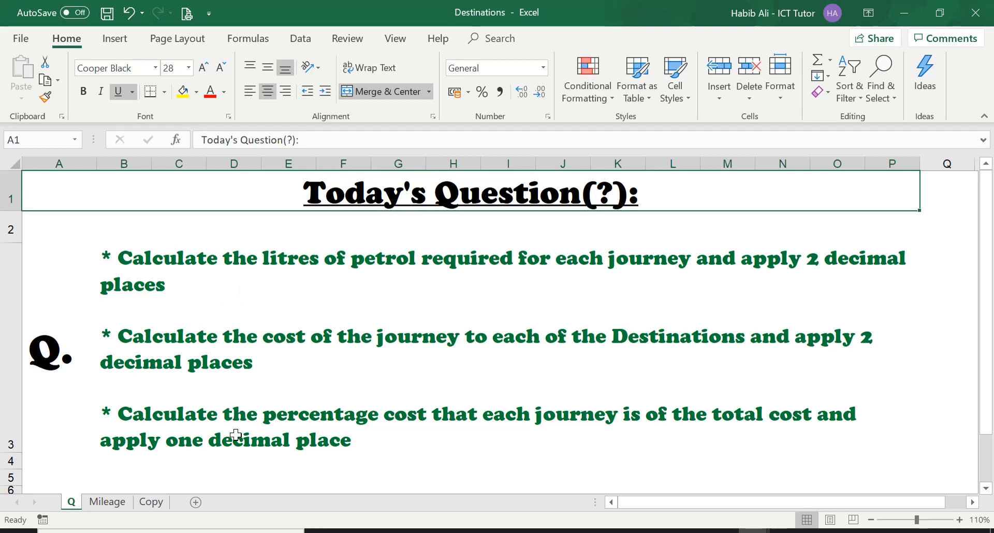
click(115, 503)
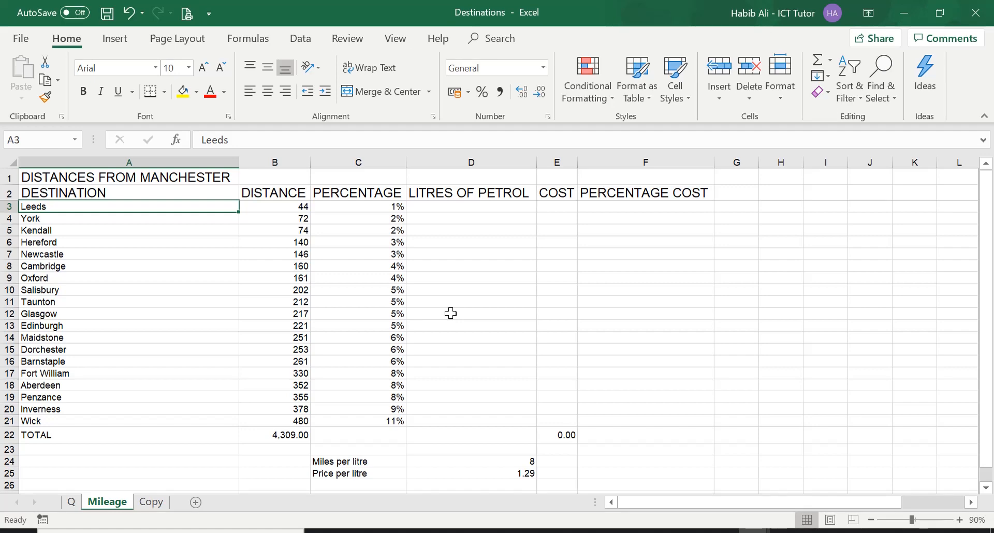
click(475, 206)
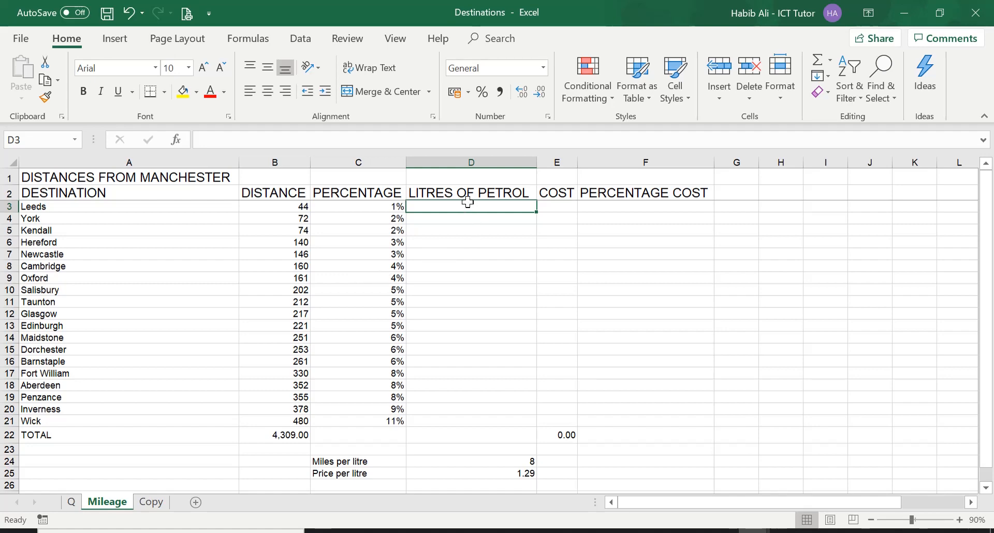
text(=)
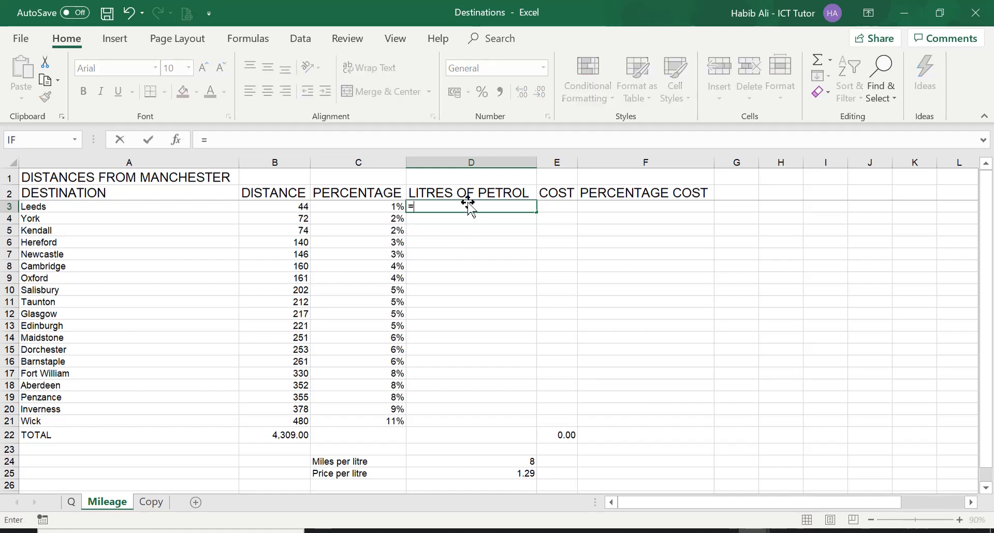
click(291, 207)
text(/)
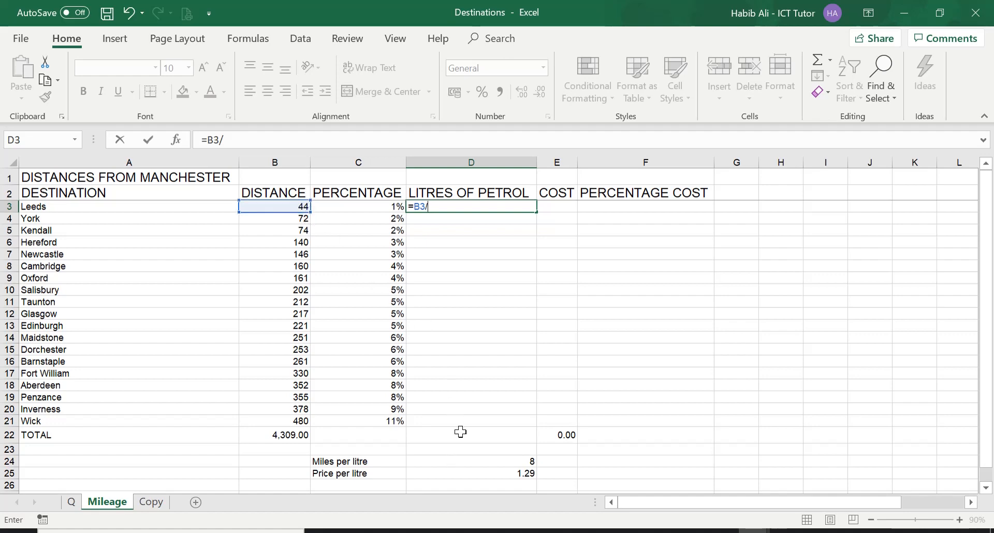
click(471, 459)
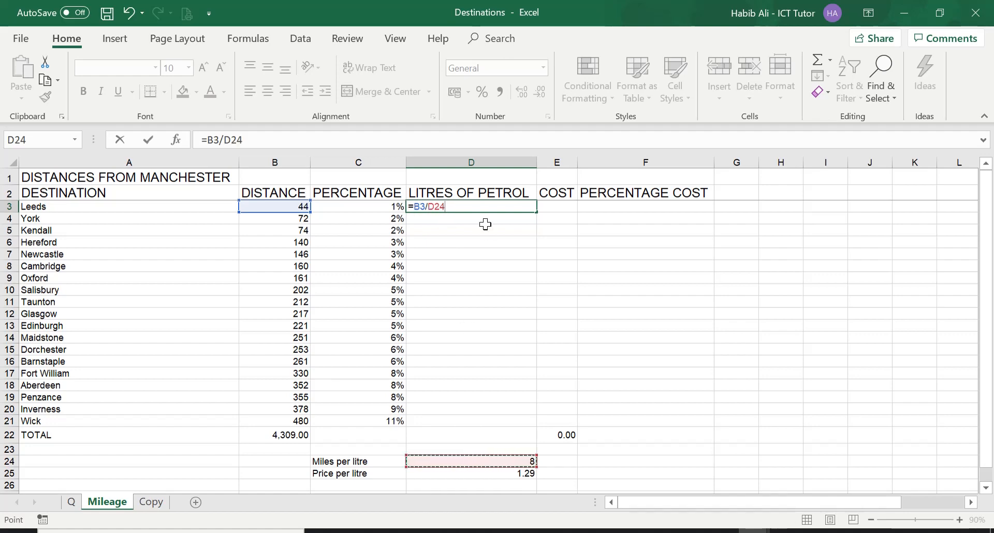
key(Return)
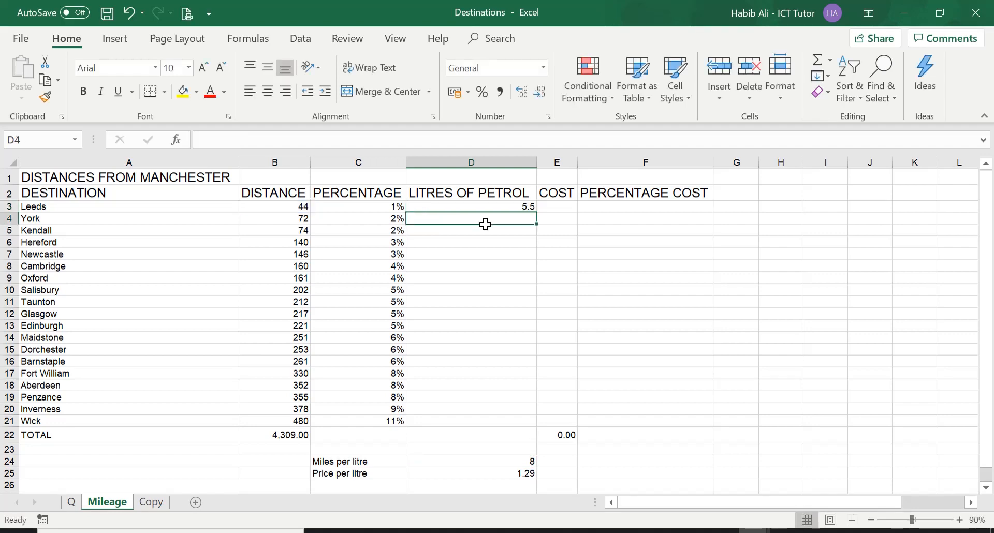
Fill the litres of petrol formula from D3 down to Wick in D21 and compare the cell references in D3 and D4.
click(494, 205)
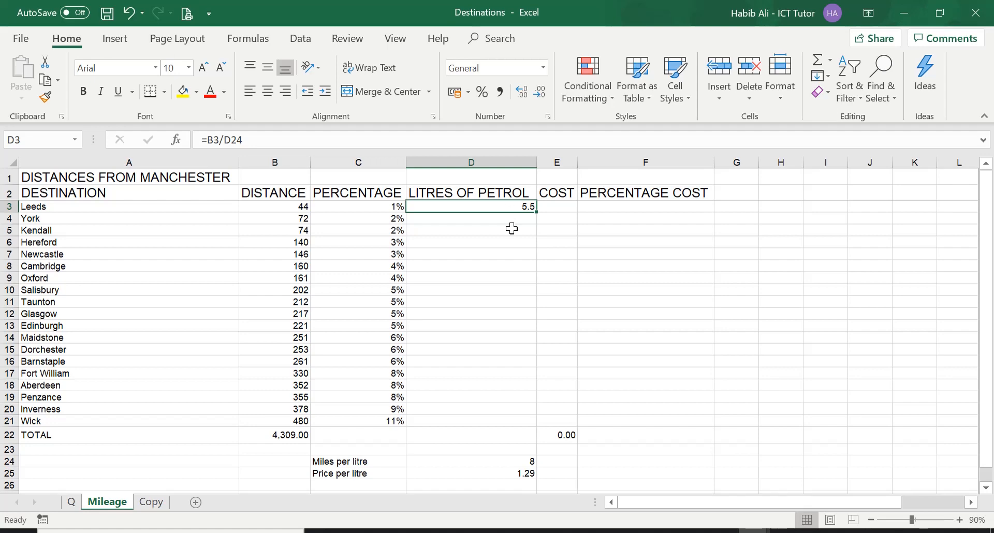
drag(536, 211, 531, 332)
drag(524, 394, 529, 423)
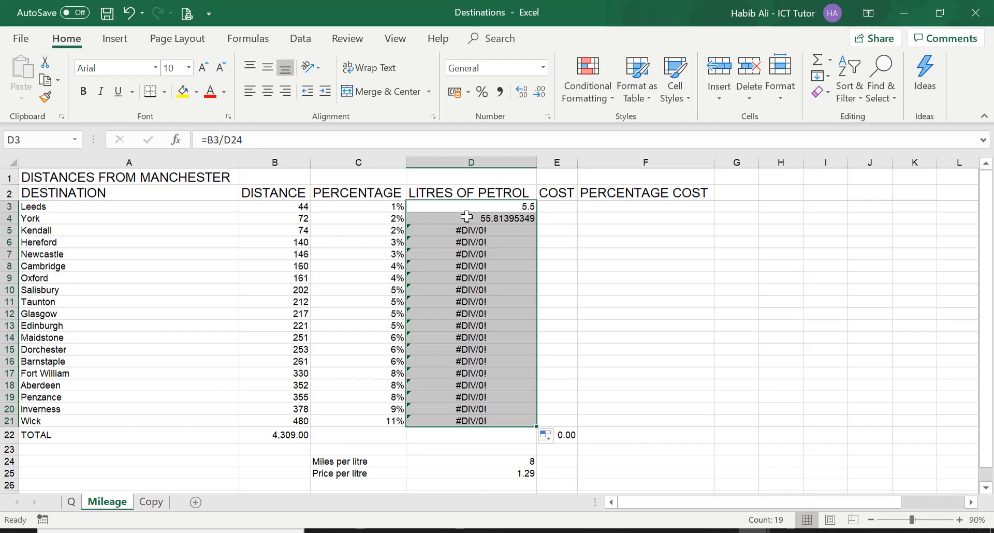
click(498, 205)
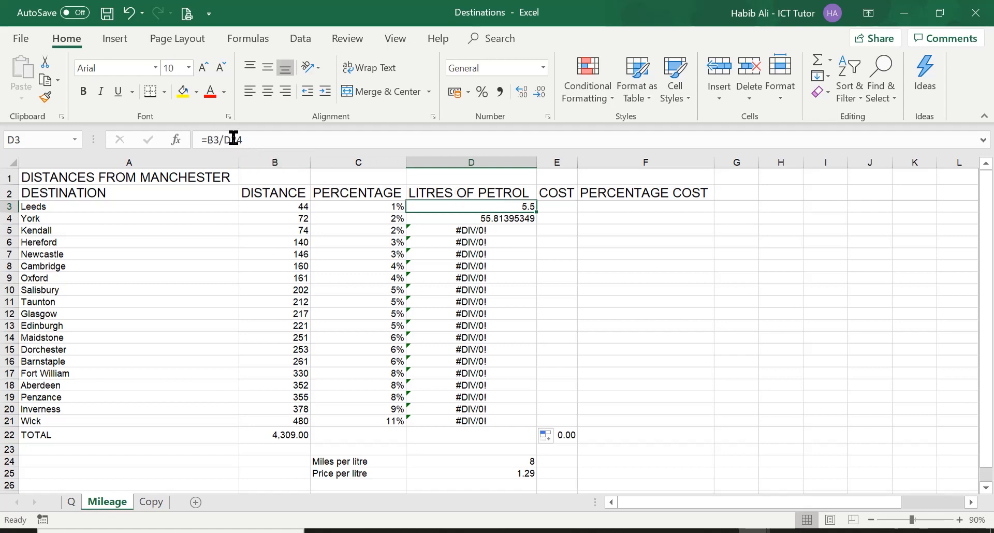
click(494, 216)
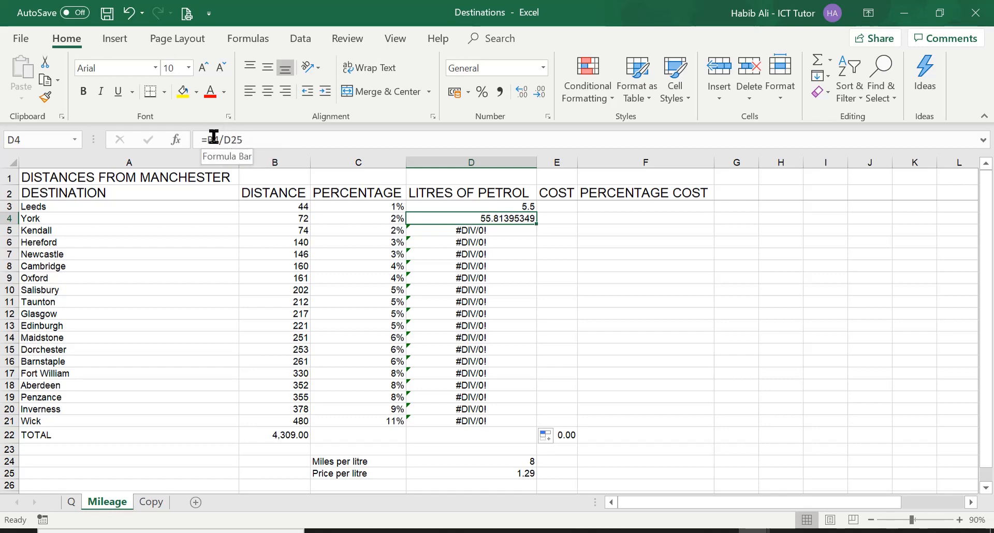
click(535, 209)
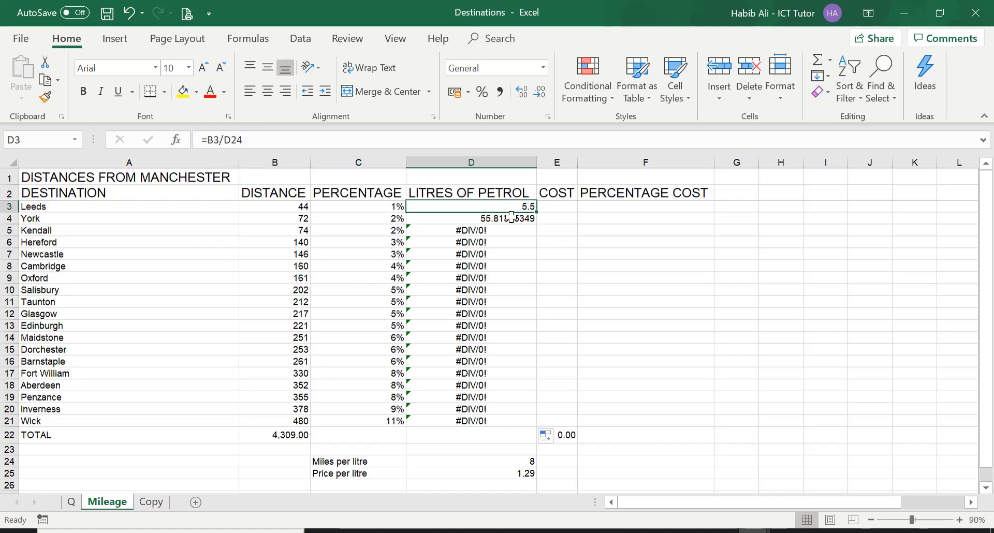
Refill the litres of petrol formula from D3 down to Kendall in D5 and inspect the cell references in D5.
drag(537, 209, 536, 222)
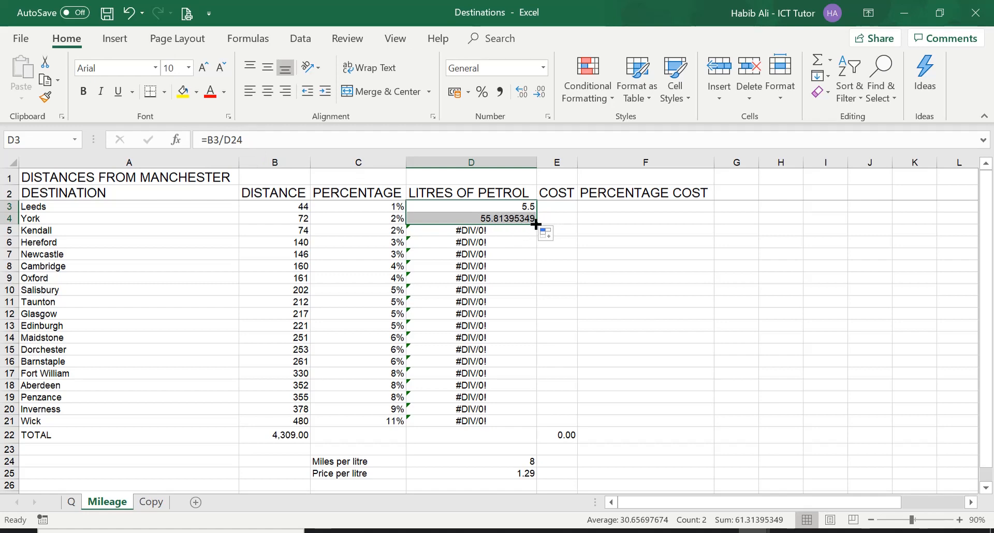
drag(536, 224, 509, 230)
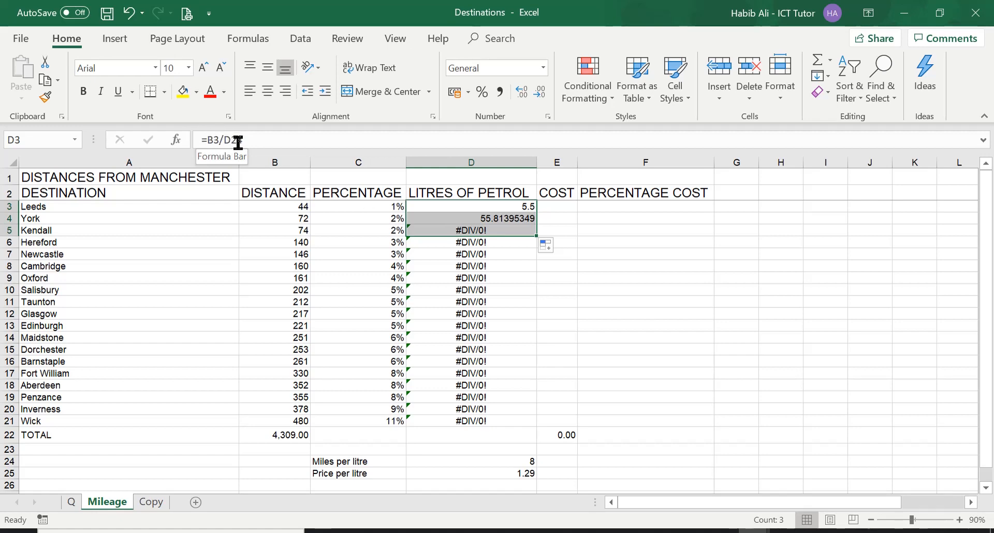
click(500, 229)
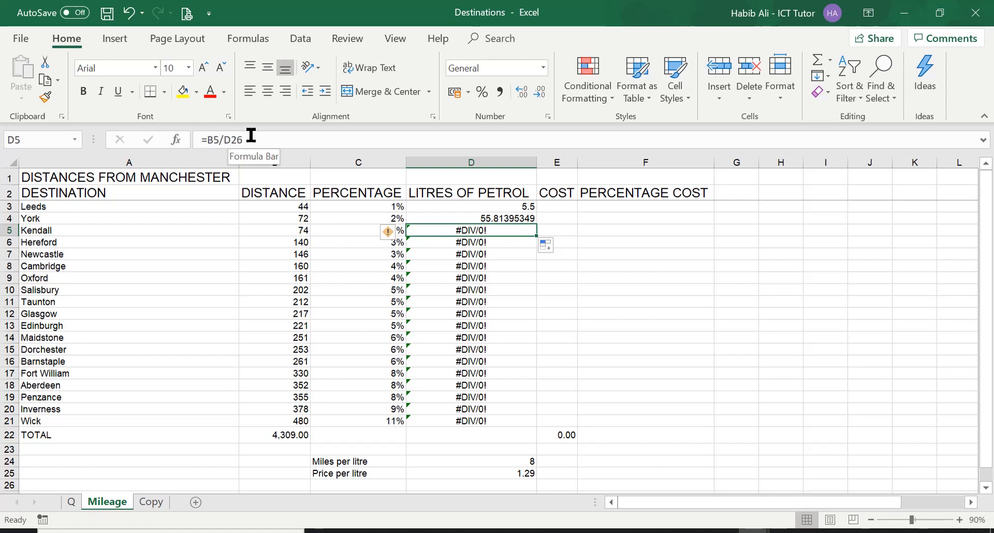
Make Leeds' miles per litre reference in D3 absolute with =B3/$D$24, and fill the formula down to Wick in D21.
click(521, 206)
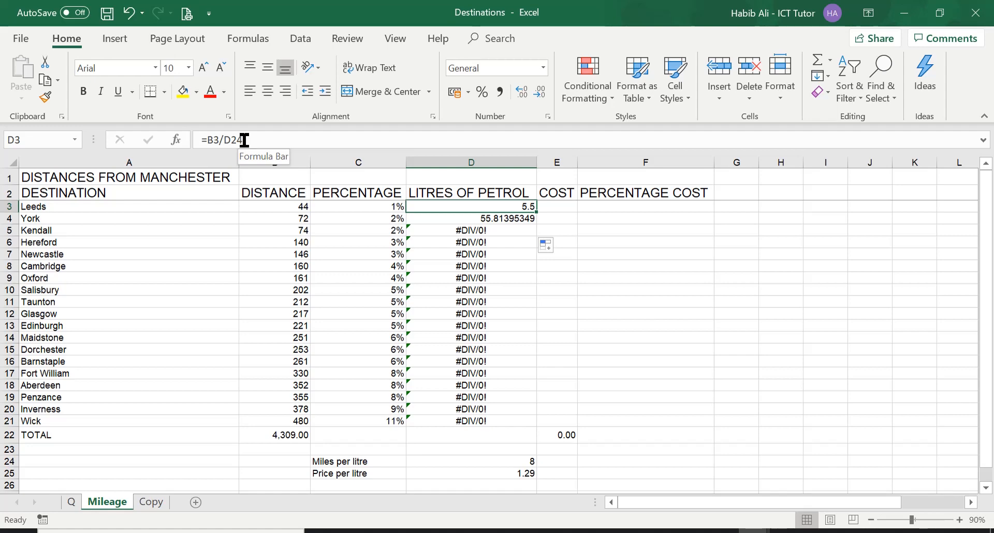
click(226, 140)
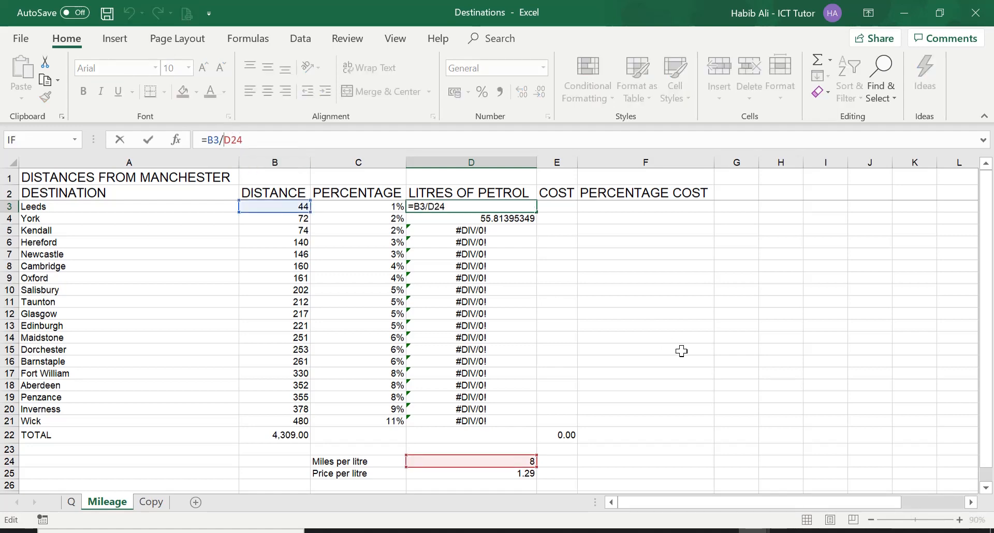
text($D$)
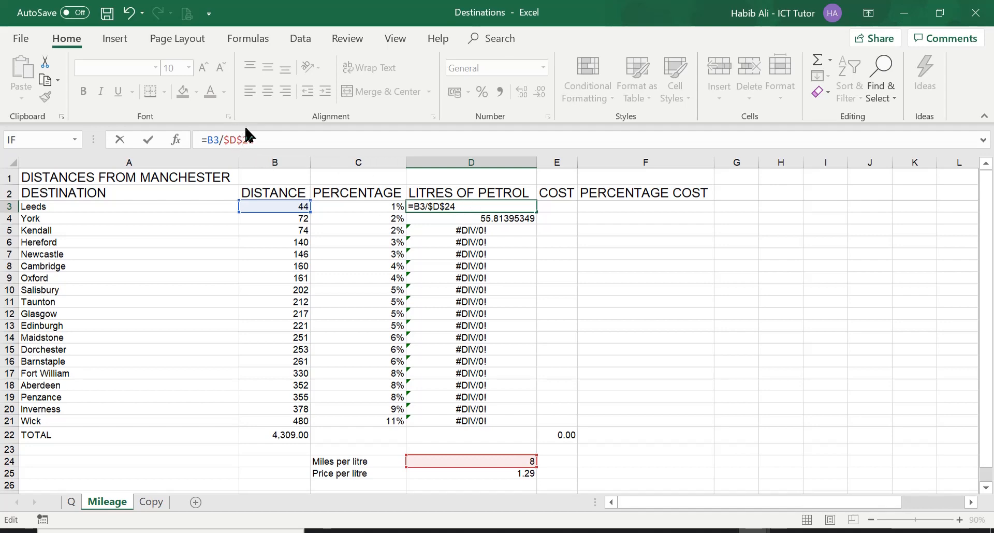
key(Return)
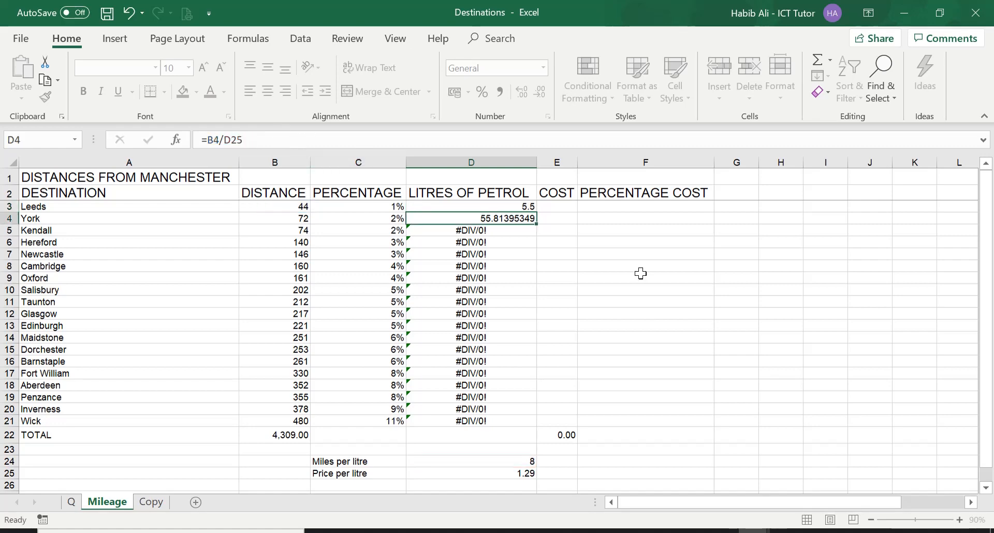
click(484, 206)
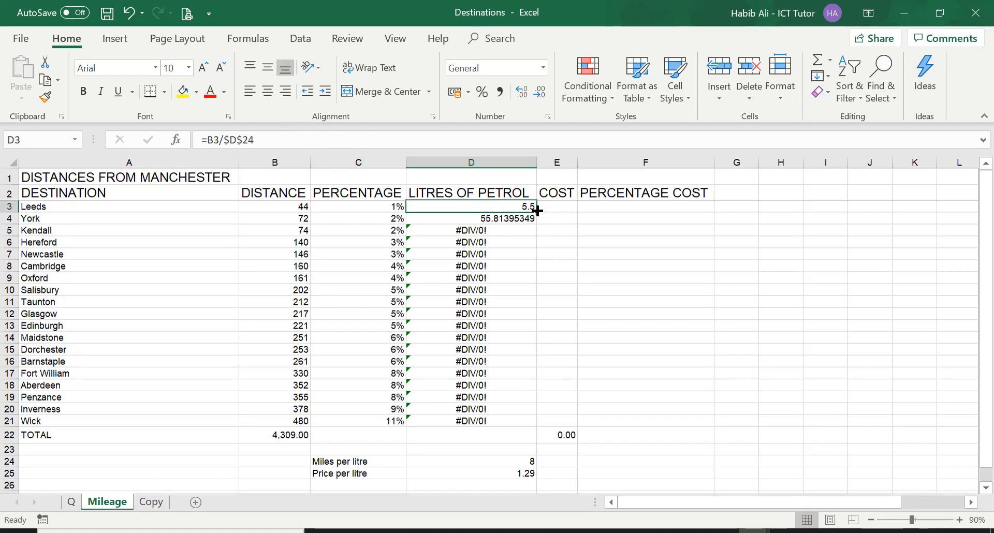
drag(537, 210, 521, 424)
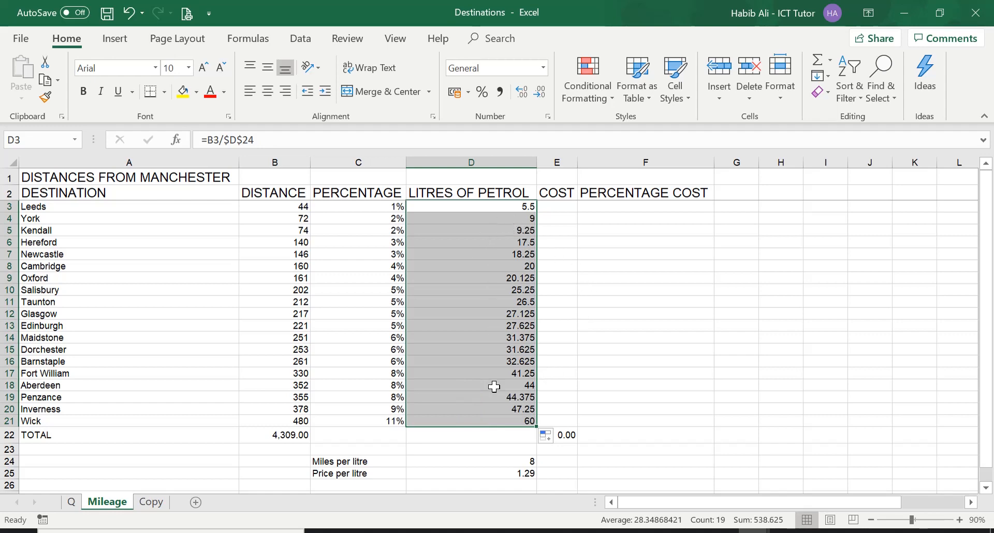
Examine the litres of petrol formulas row by row from D3 down to D14, comparing the relative and absolute references.
click(507, 207)
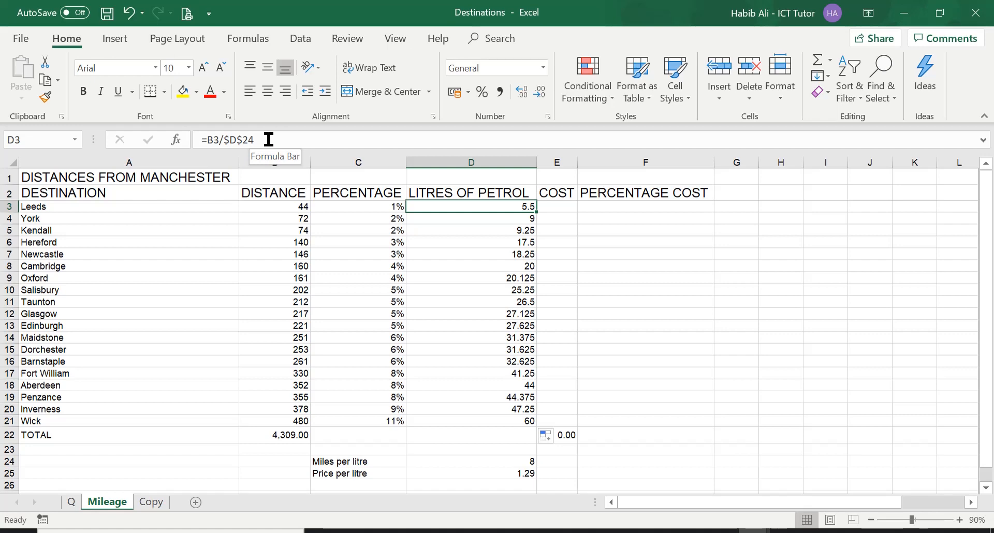
key(Down)
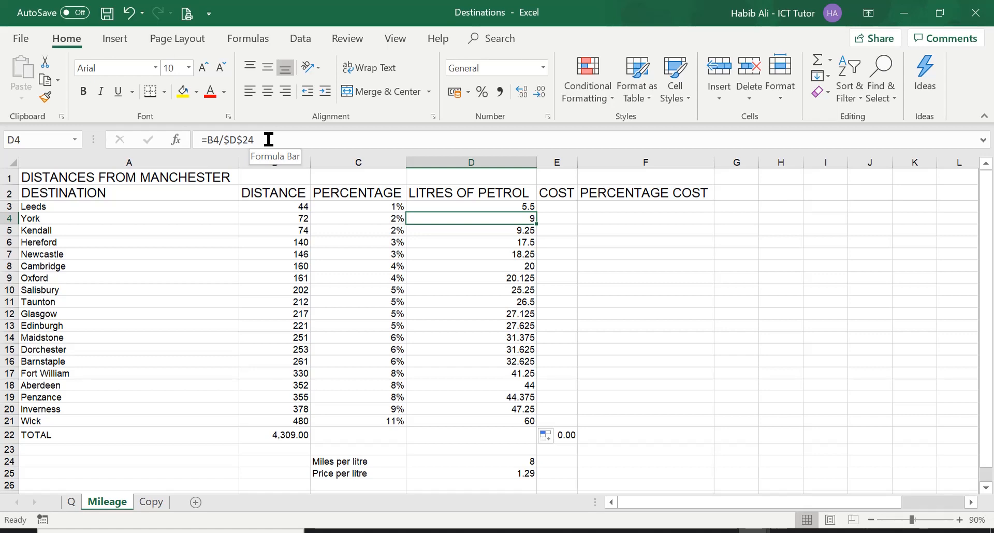
key(Down)
key(Down)
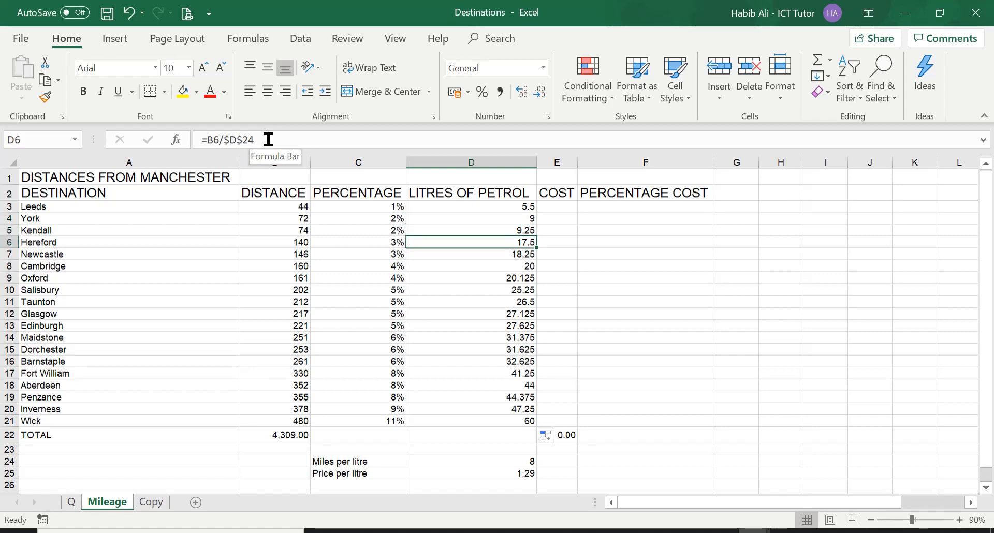
key(Down)
key(Down)
key(Down)
key(Down)
key(Down)
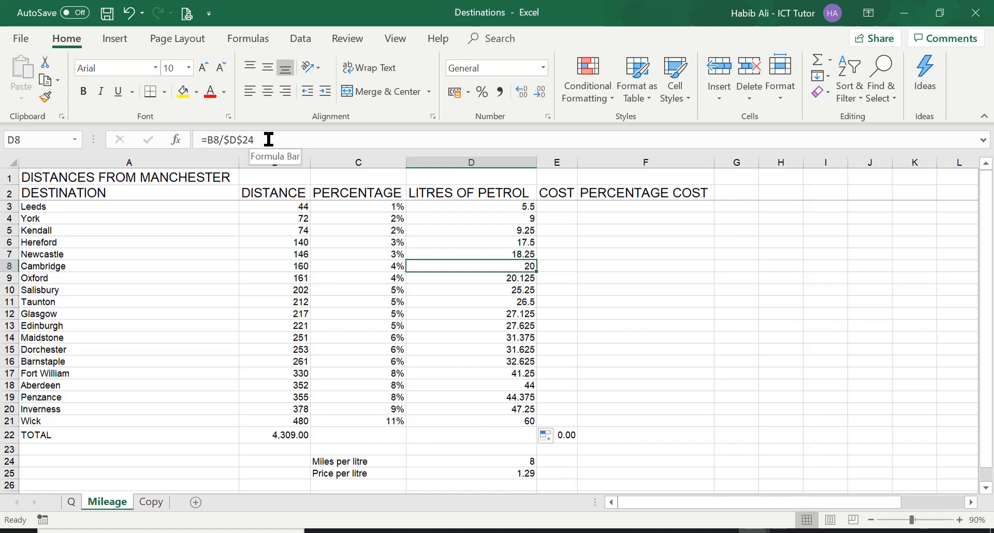
key(Down)
key(Down)
key(Down)
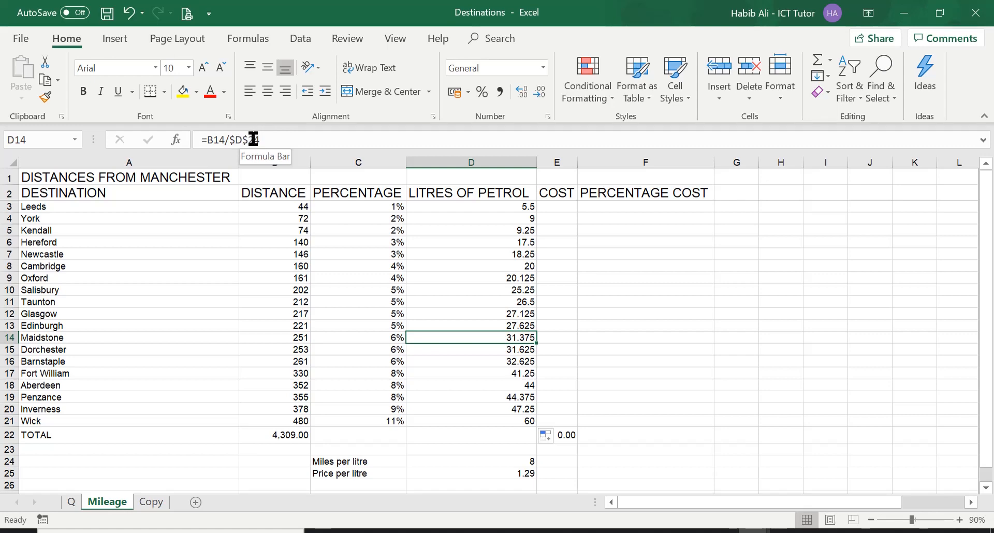
Format the litres of petrol values in D3:D21 to show two decimal places.
click(477, 209)
drag(477, 211, 493, 420)
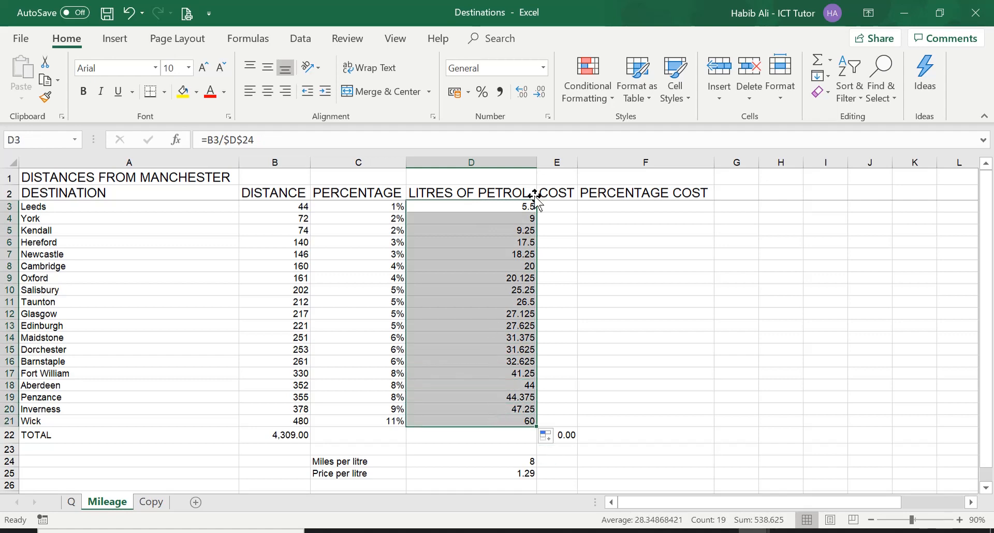
click(542, 94)
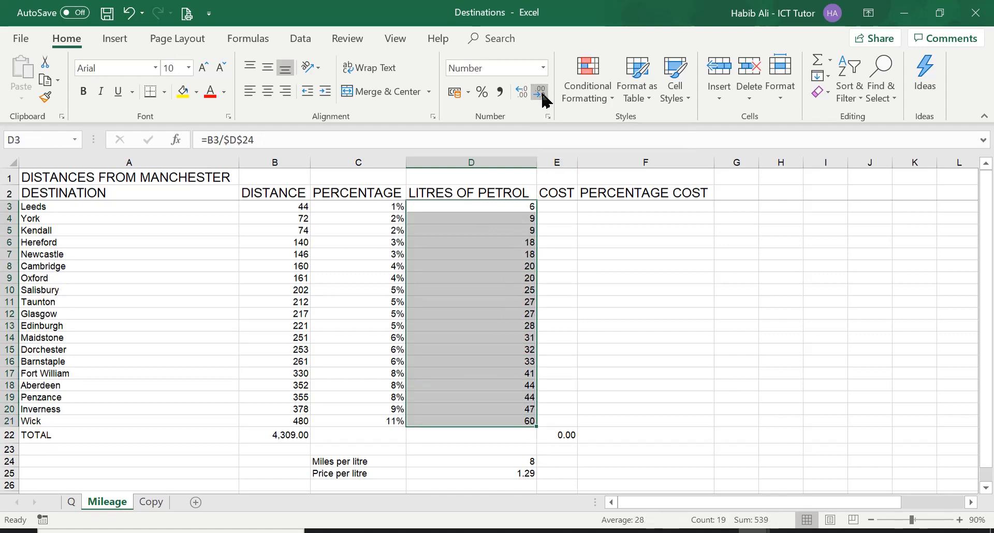
click(523, 92)
click(522, 92)
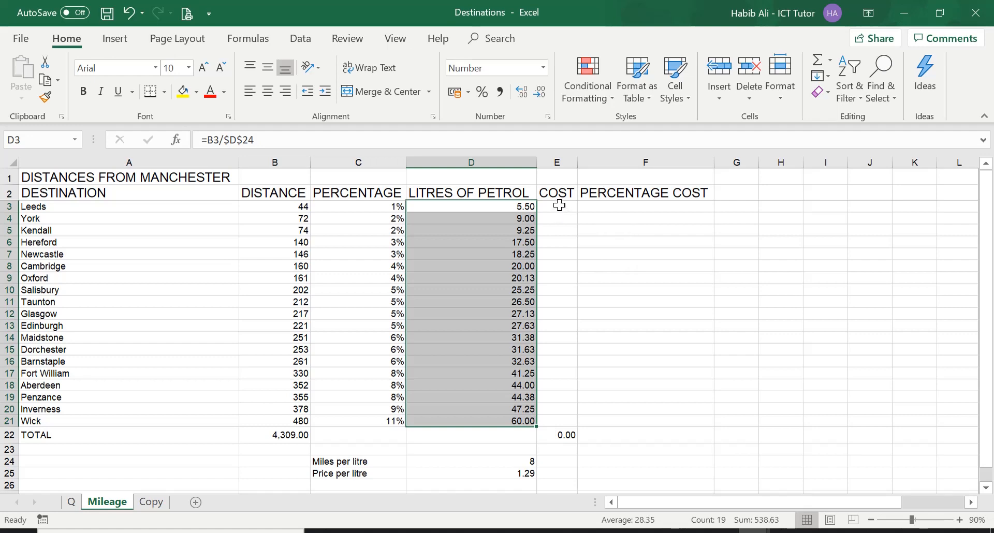
Calculate Leeds' petrol cost in E3 by multiplying its litres by the price per litre with =D3*D25.
click(559, 206)
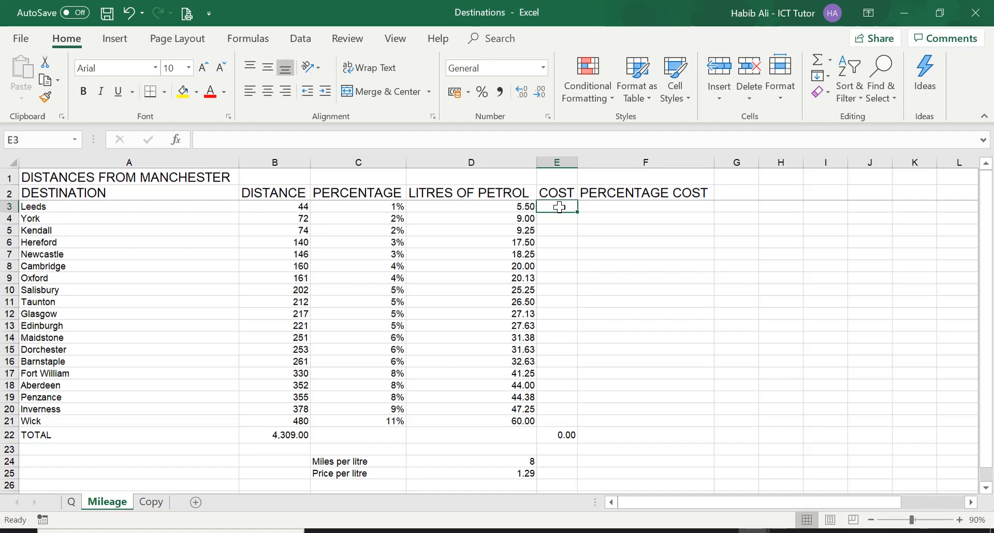
key(Home)
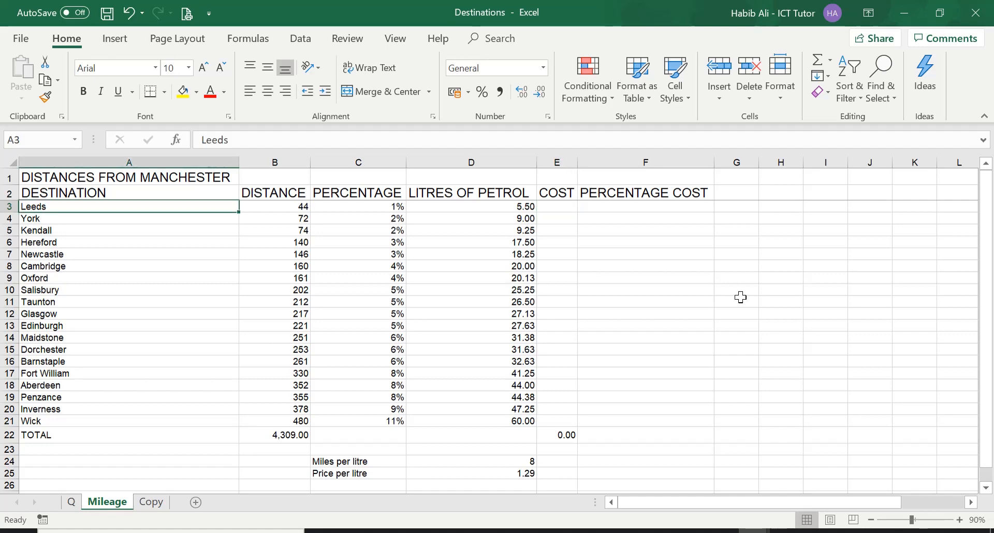
click(554, 208)
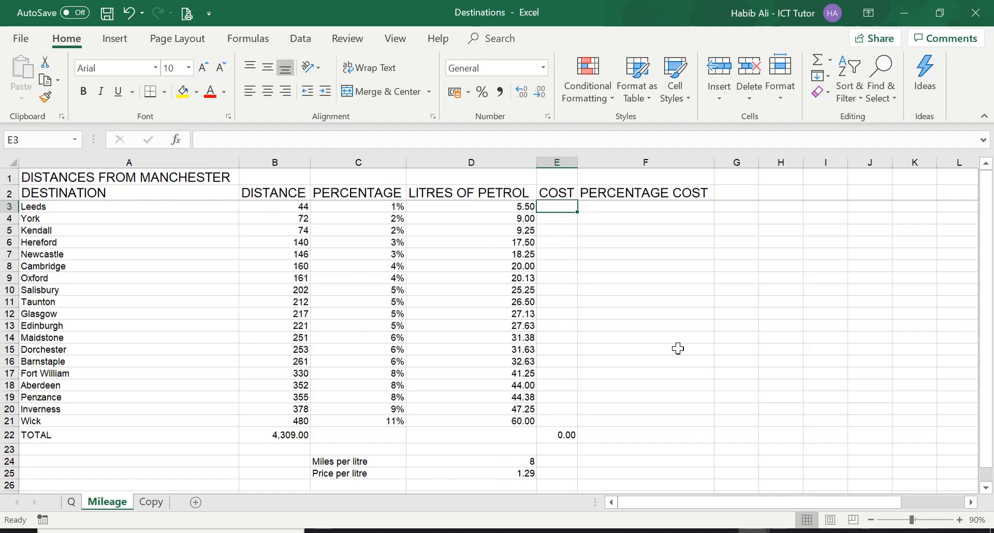
text(=)
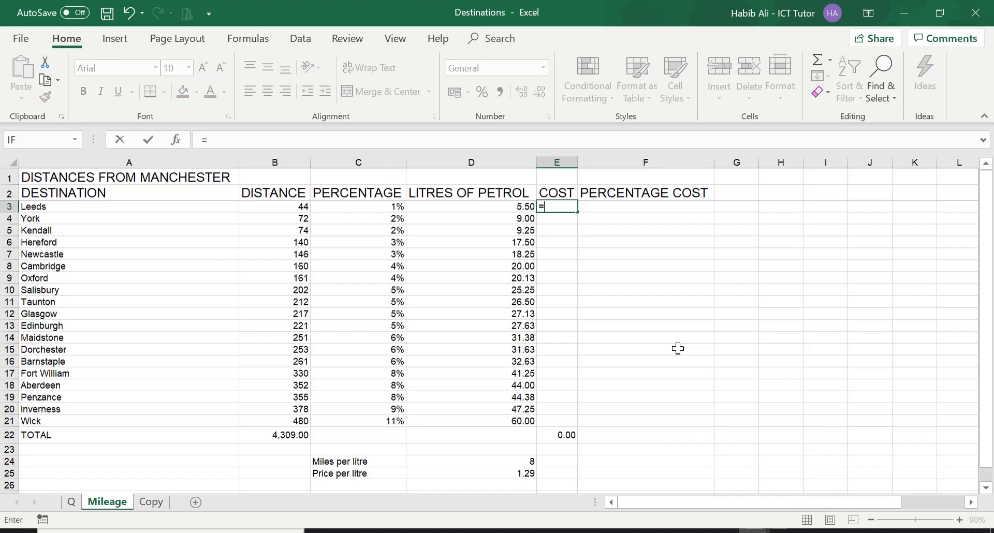
click(486, 206)
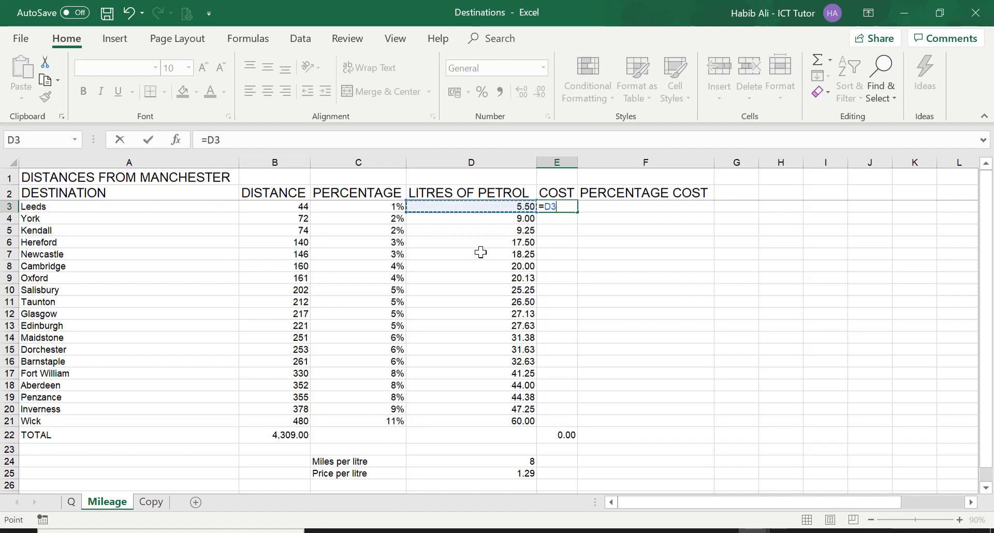
text(*)
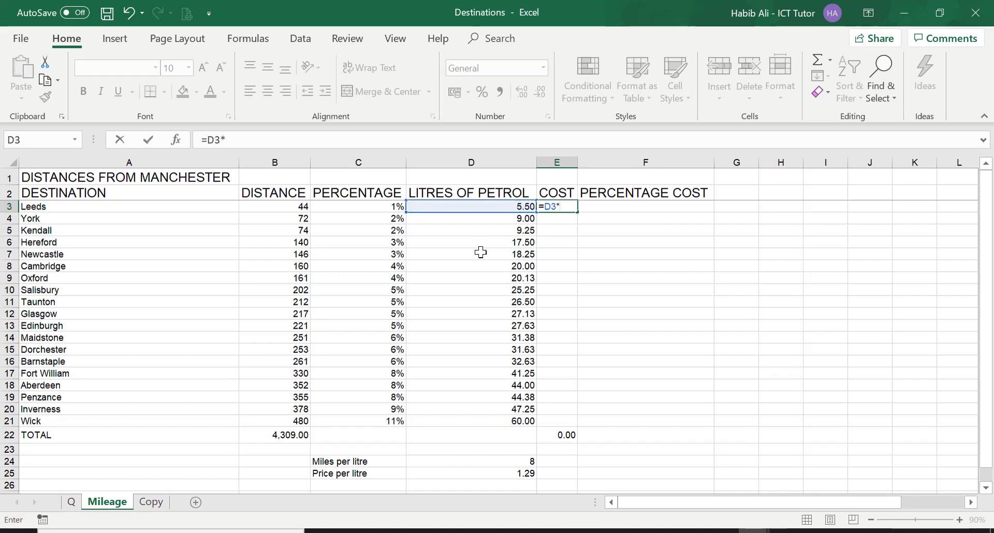
click(503, 472)
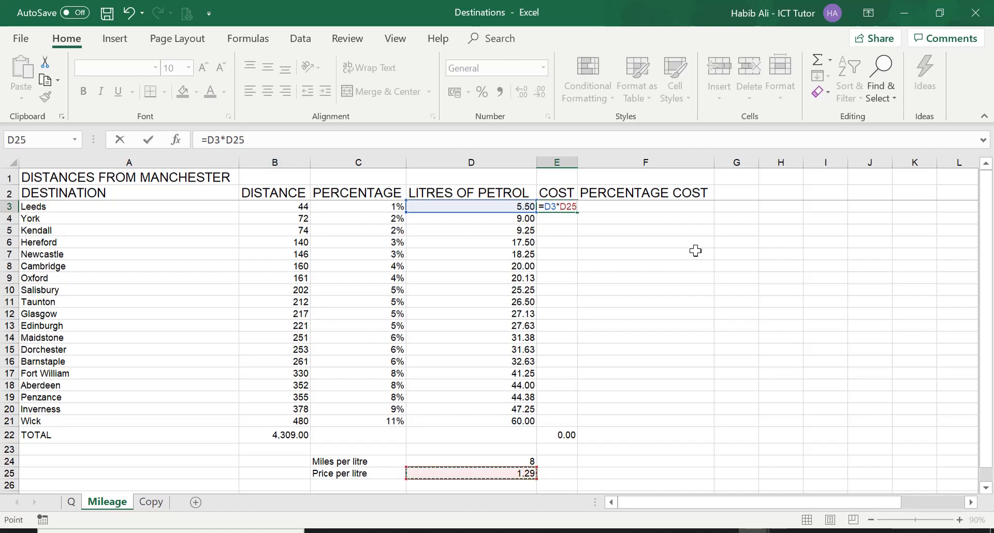
key(Return)
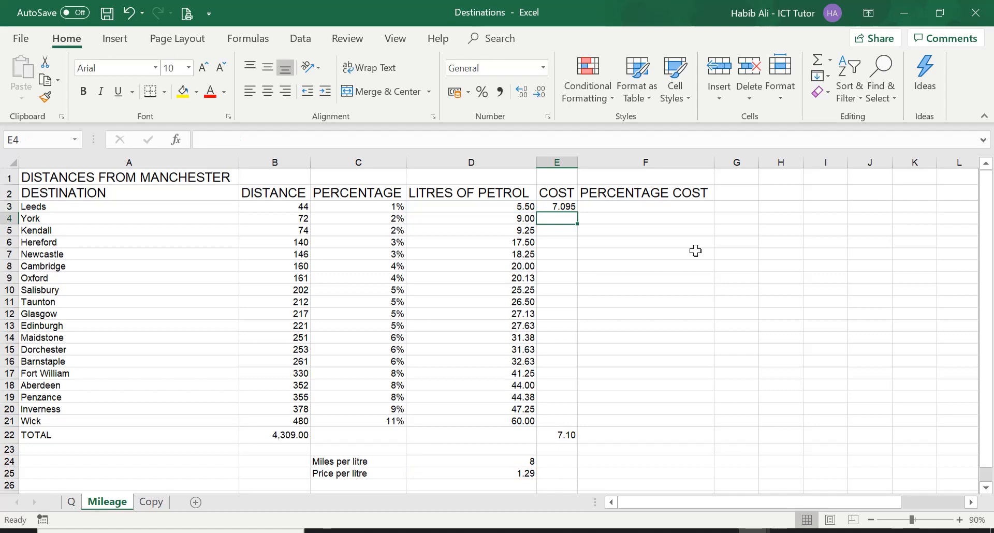
Fill the relative cost formula from E3 down to Wick in E21 and examine the cells below the price per litre.
click(557, 206)
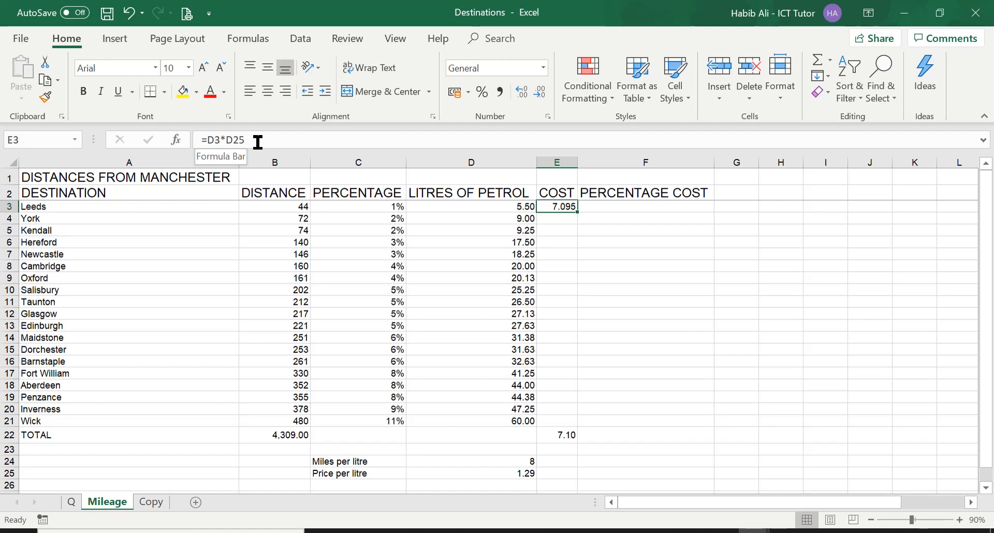
drag(578, 212, 582, 426)
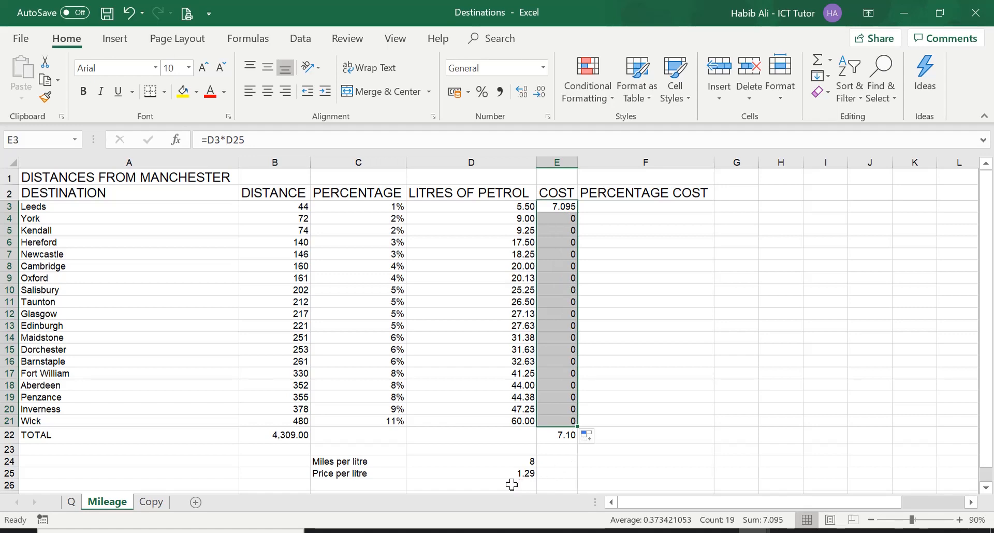
scroll(513, 476, down, 3)
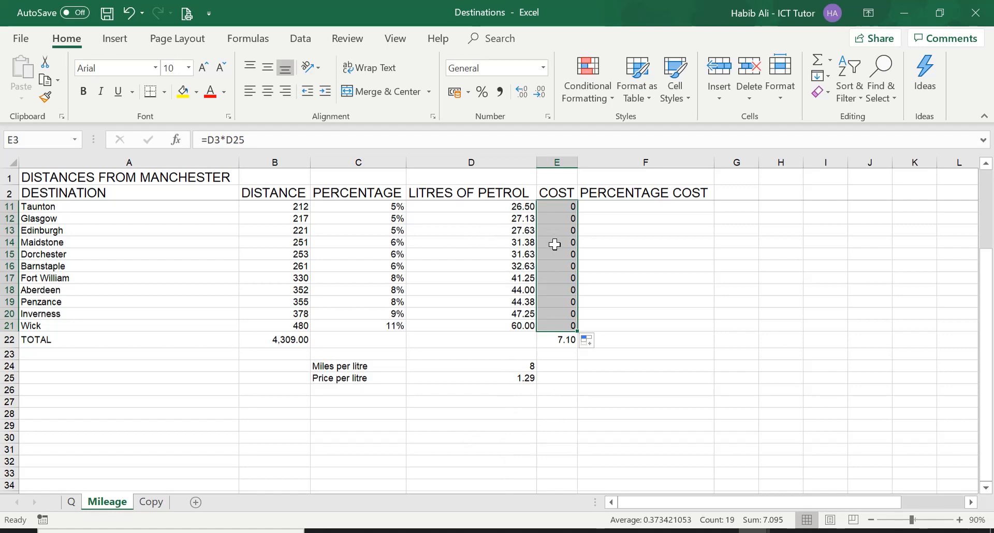
scroll(624, 374, up, 3)
Make the price per litre reference in Leeds' cost formula in E3 absolute, giving =D3*$D$25.
click(567, 209)
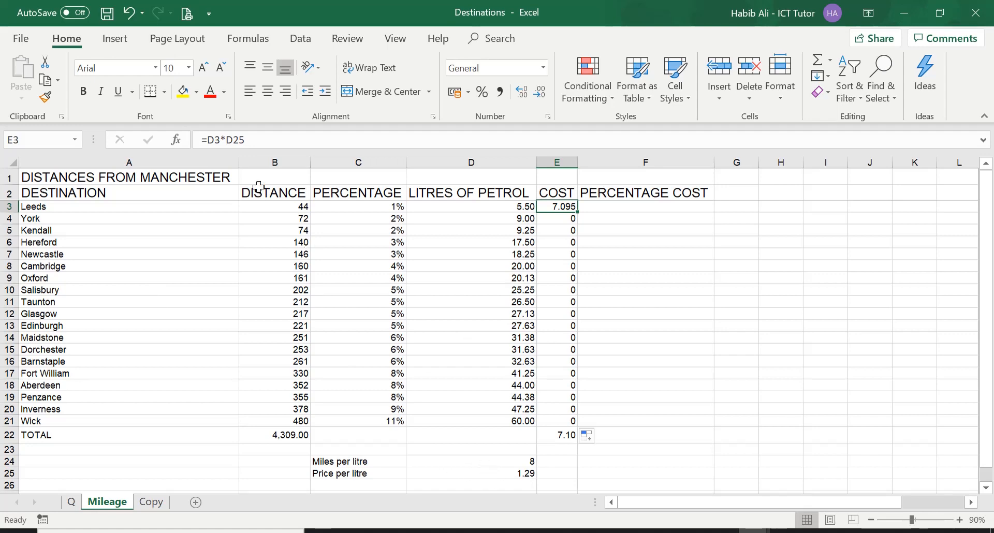
click(230, 139)
text($D)
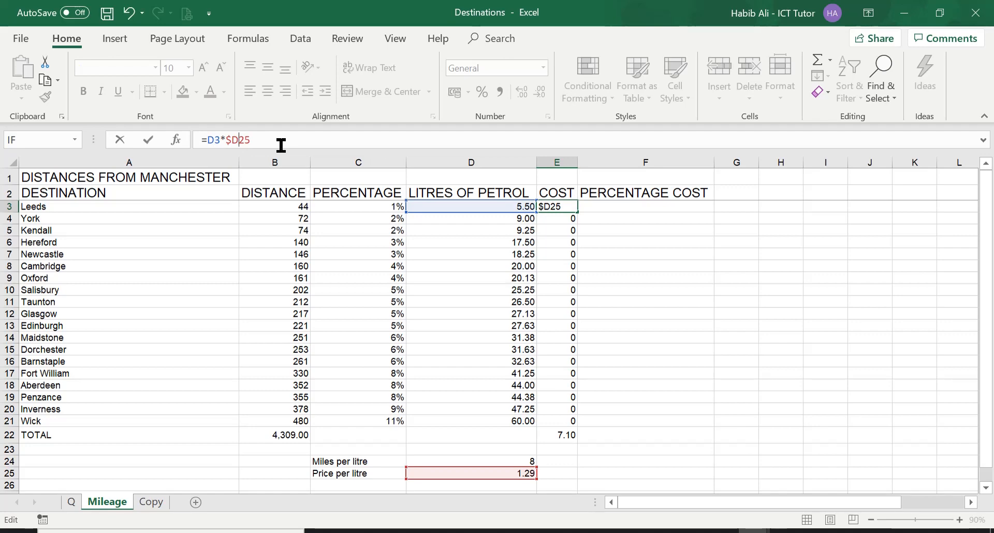
text($)
key(Return)
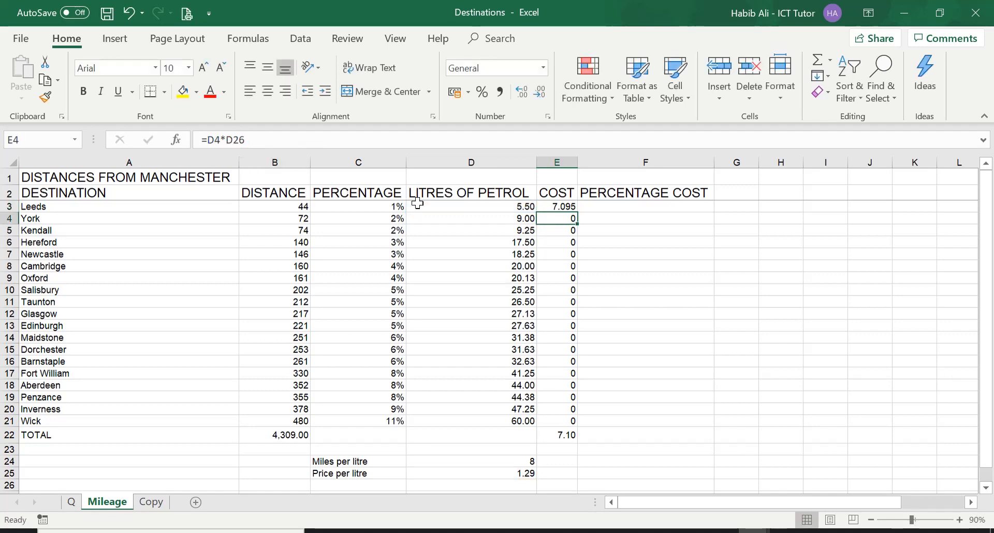
Fill the corrected cost formula from E3 down to Wick in E21 and format the costs to two decimal places.
click(569, 207)
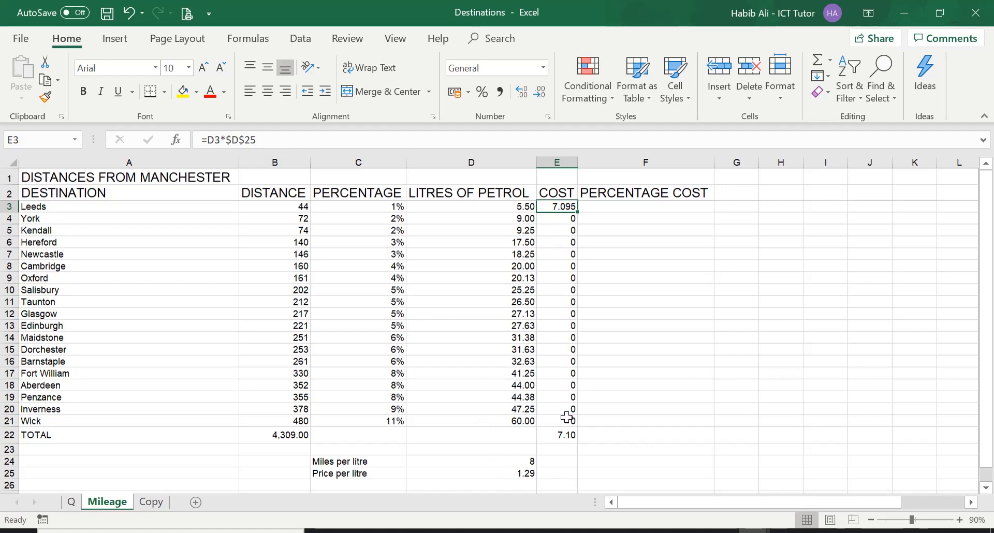
drag(576, 210, 577, 424)
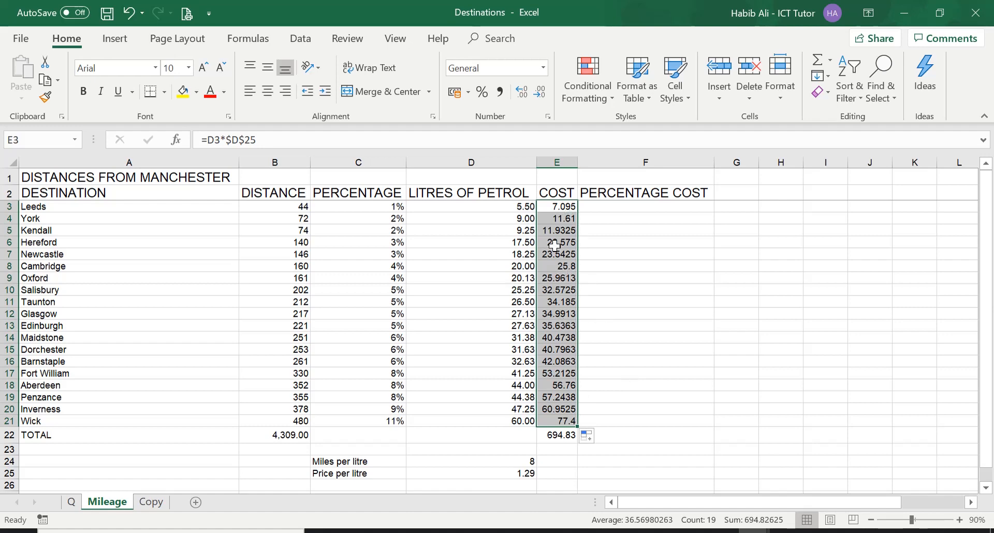
click(540, 94)
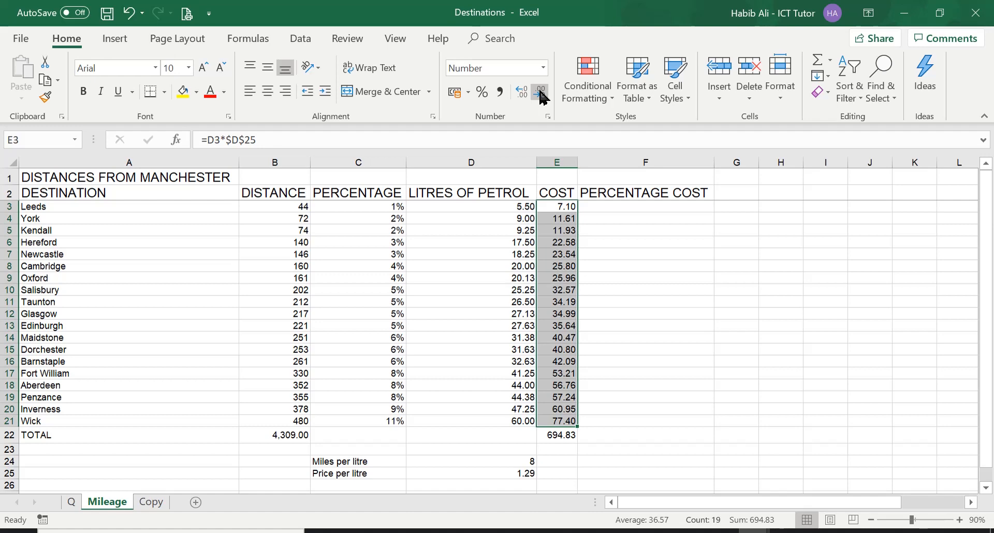
click(639, 267)
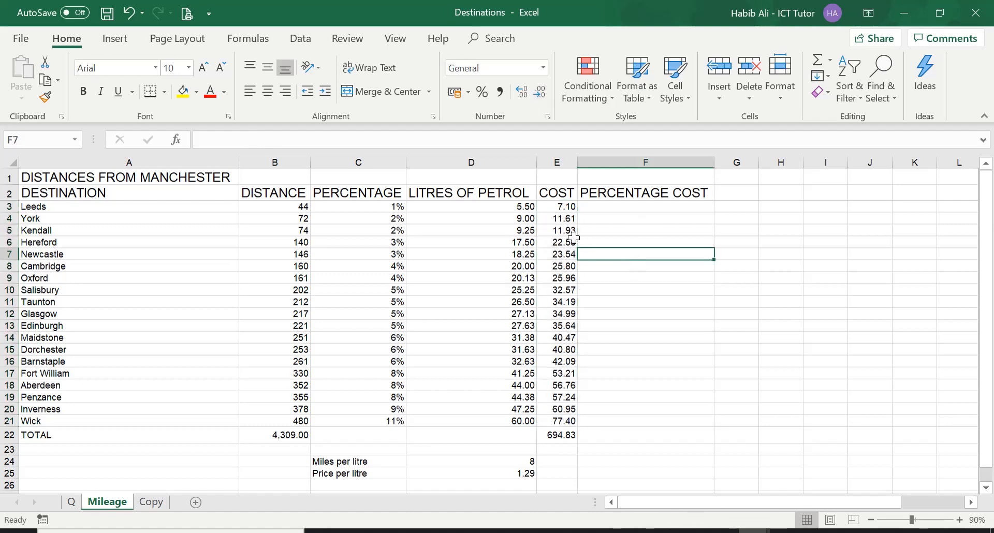
Examine the cost formulas from Leeds in E3 down to Penzance in E19, comparing the litres reference with the price per litre reference.
click(565, 209)
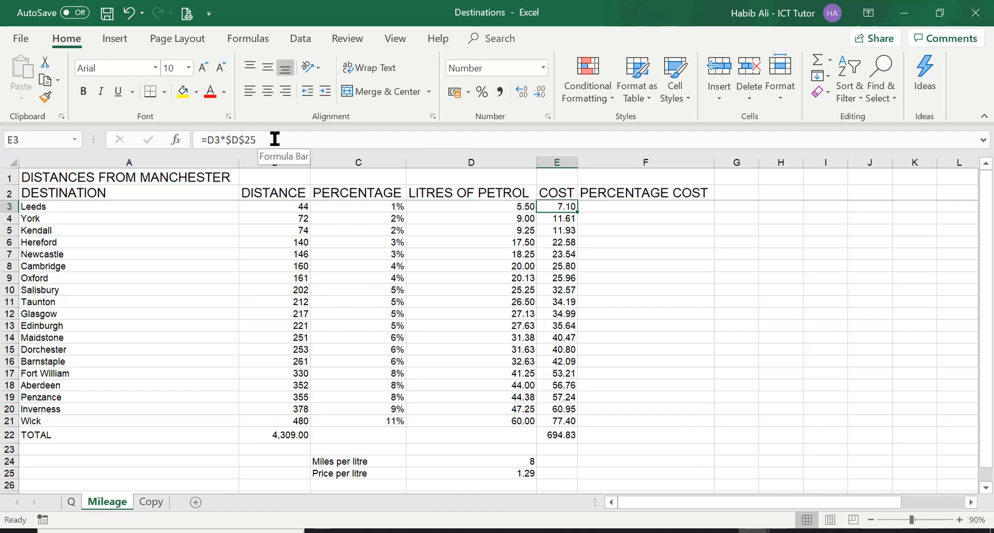
key(Down)
key(Down)
key(Down)
key(Down)
key(Down)
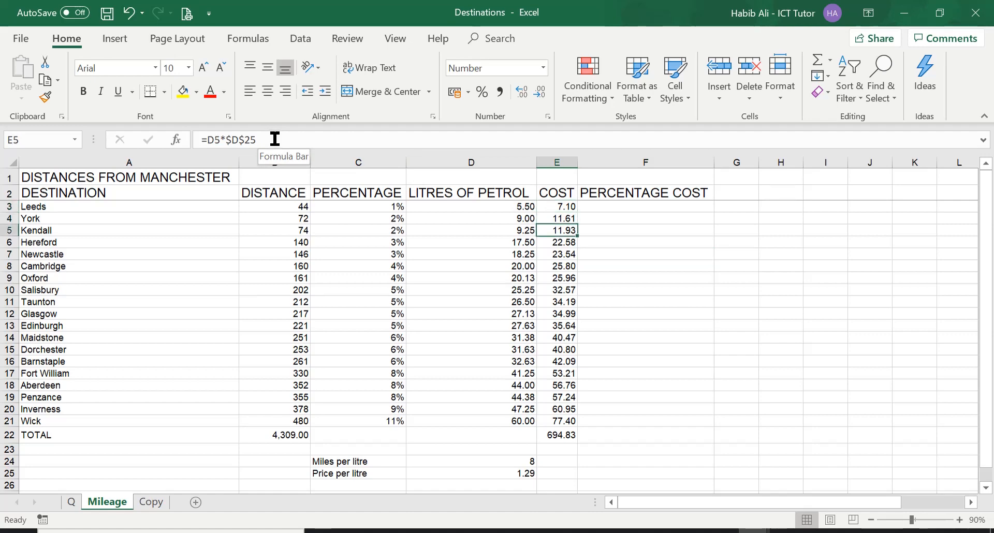
key(Down)
key(Down)
key(Down)
key(Down)
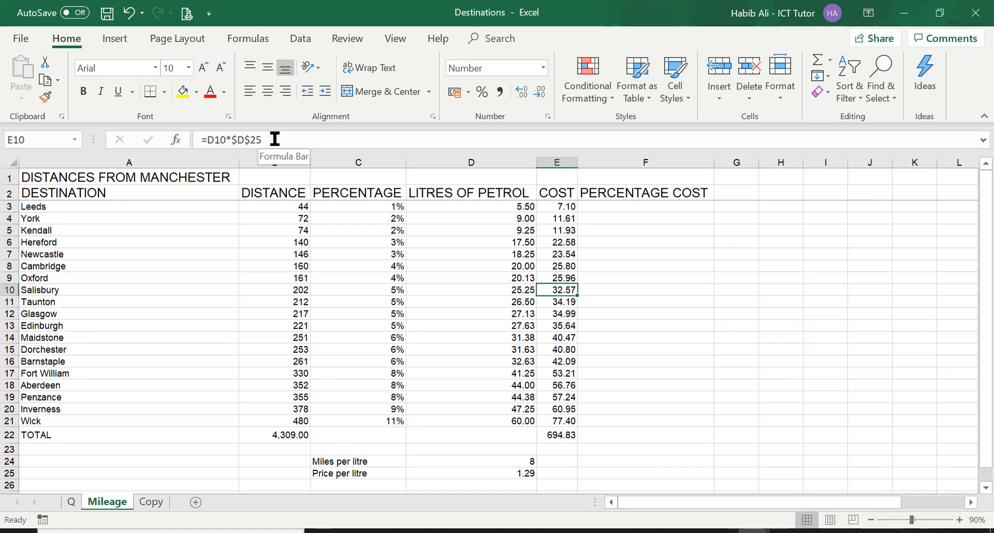
key(Down)
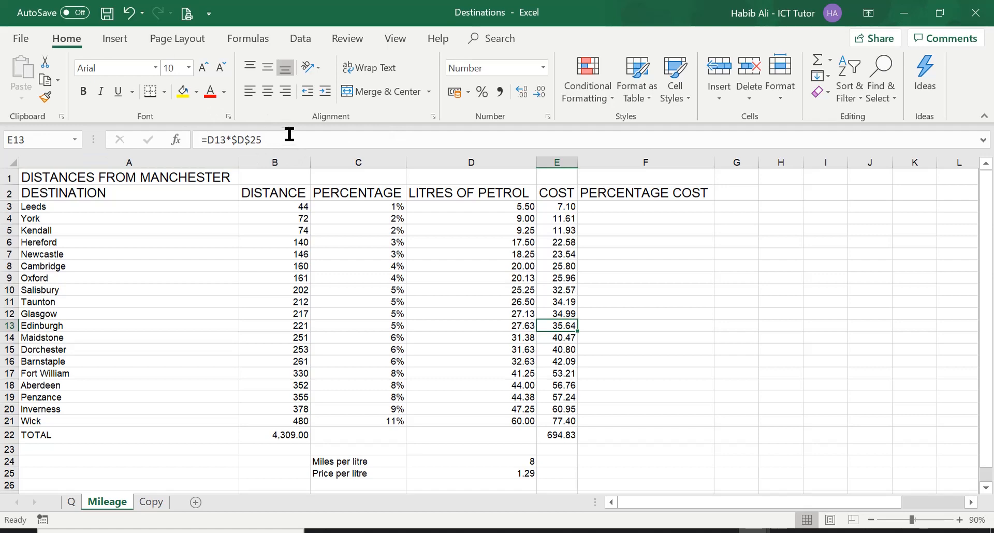
key(Down)
key(Down)
key(Down)
key(Down)
key(Down)
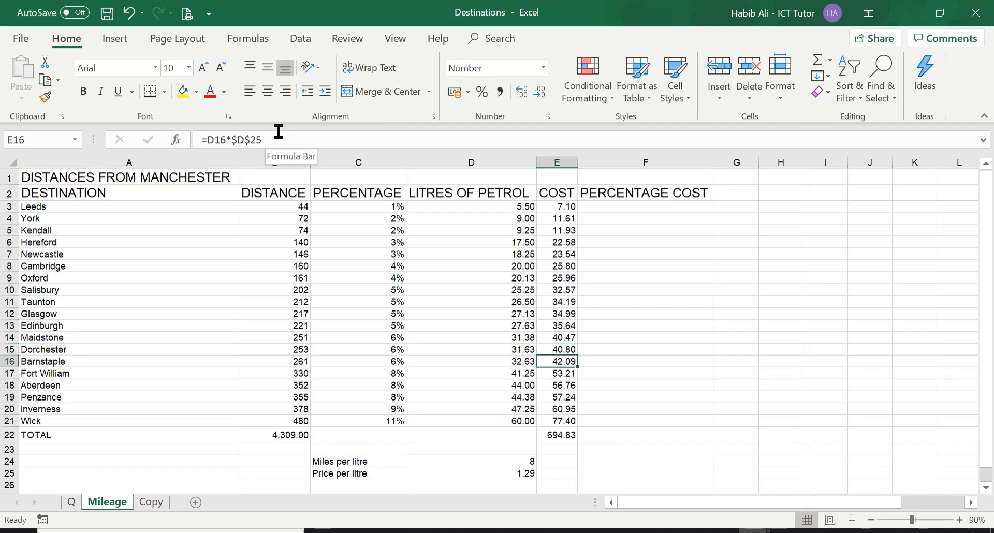
key(Down)
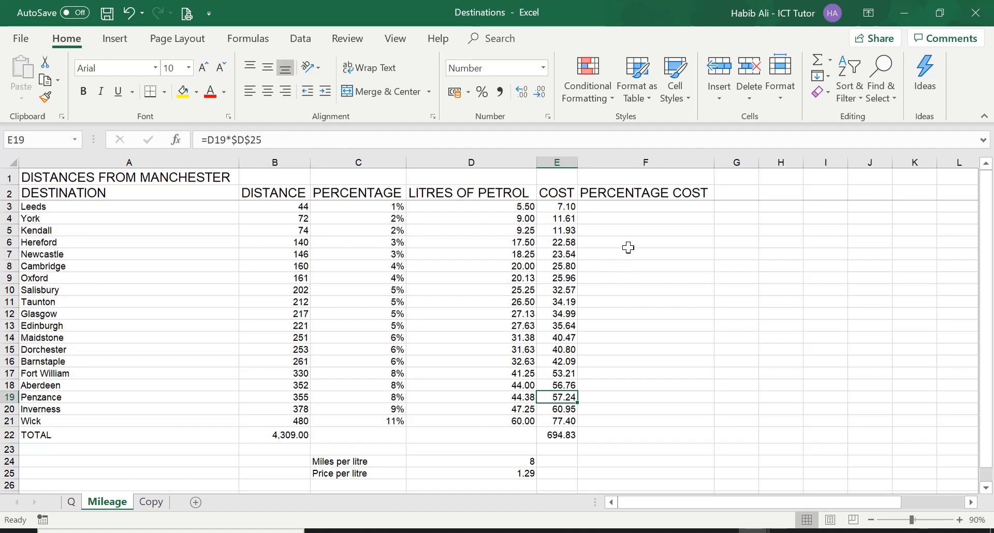
Calculate Leeds' percentage cost in F3 by dividing its cost by the total cost with =E3/E22.
click(639, 208)
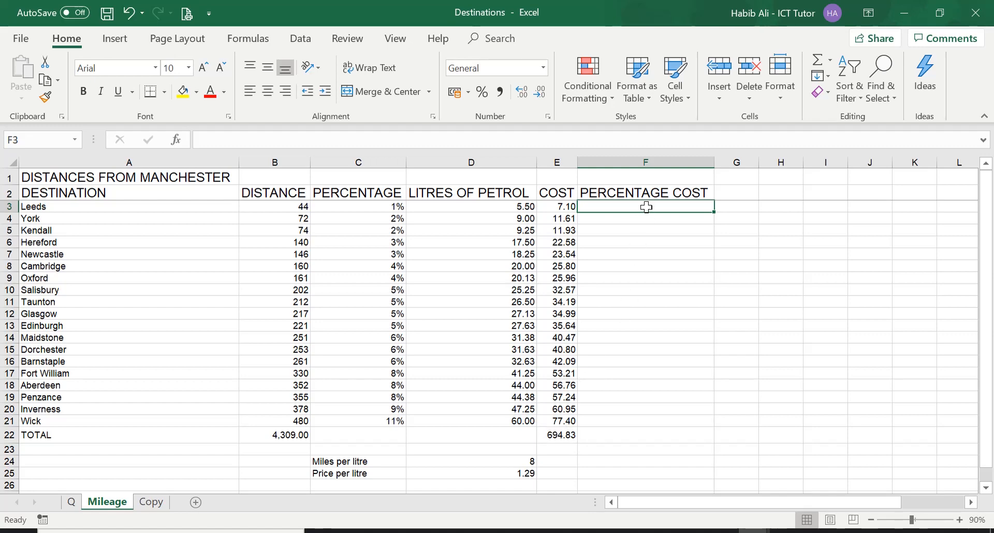
text(=)
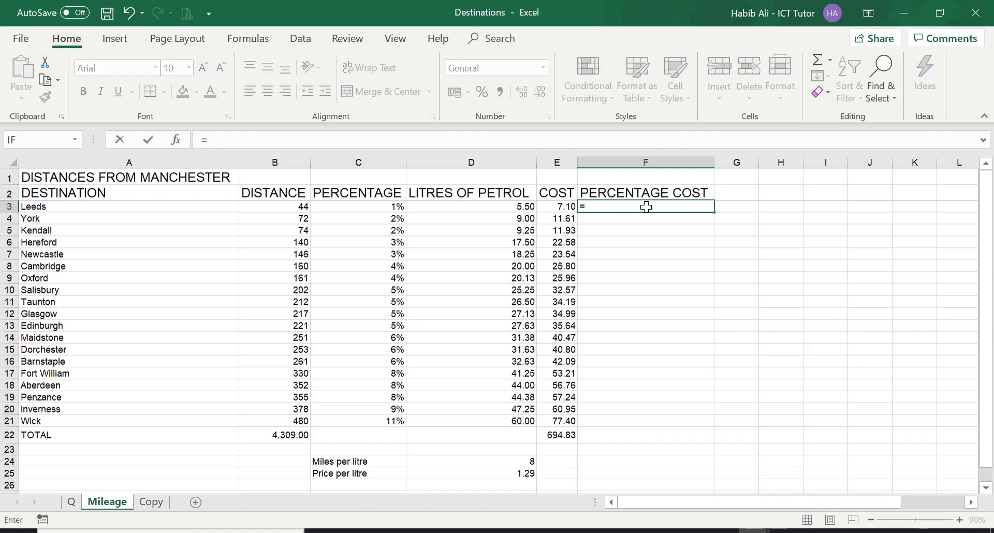
click(564, 206)
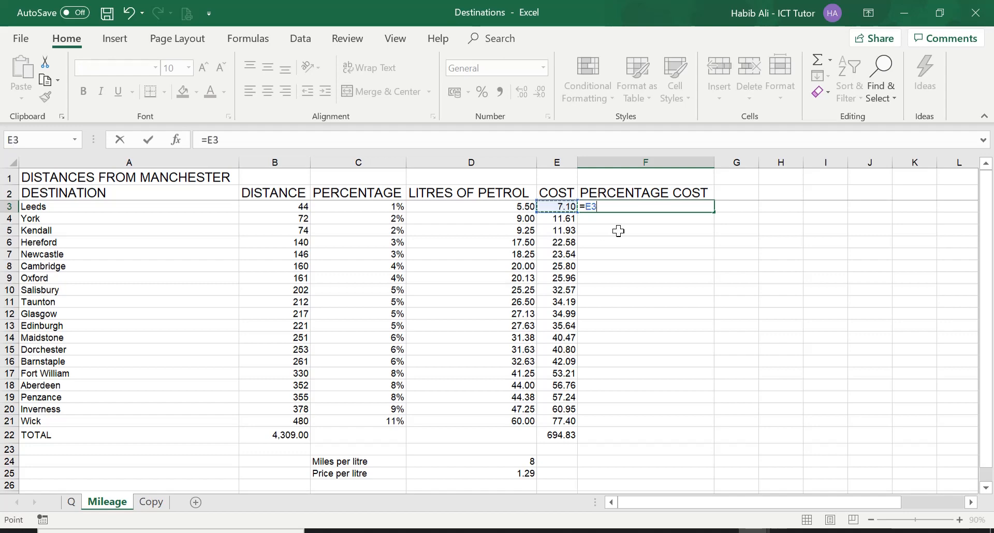
text(/)
click(563, 435)
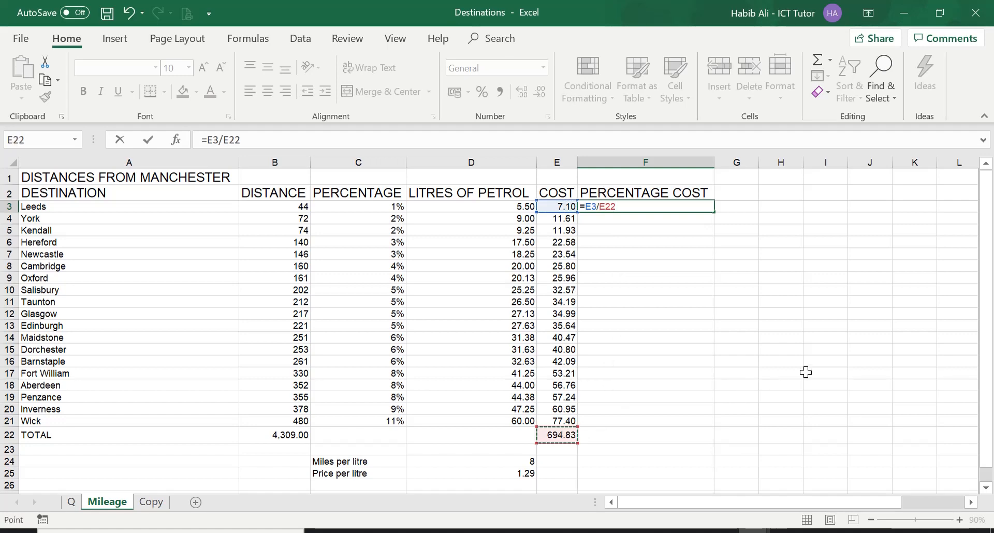
key(Return)
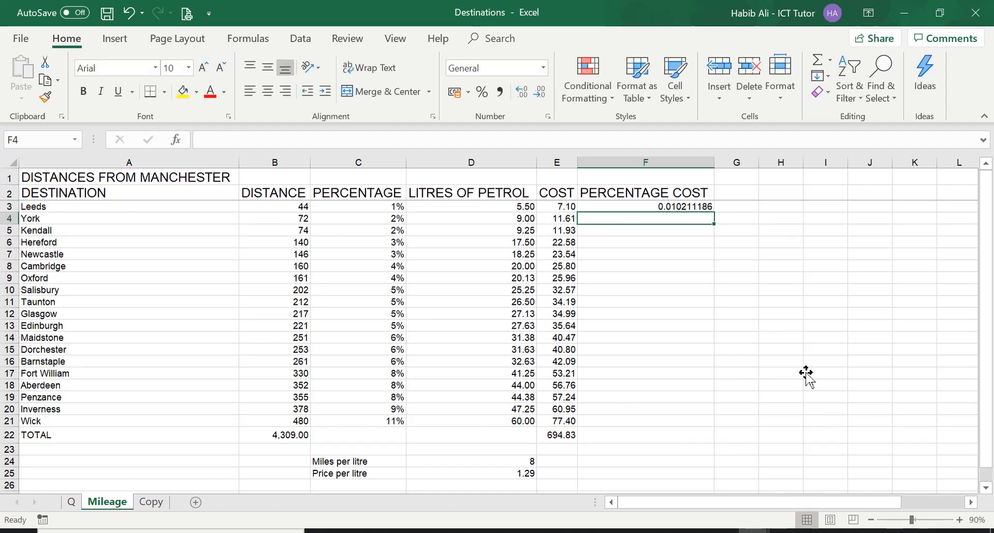
key(ctrl+Home)
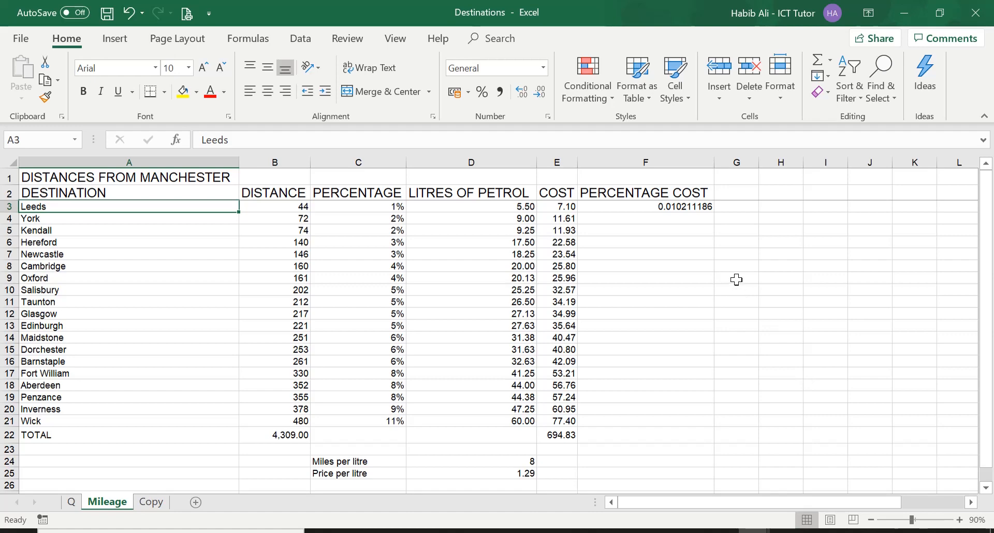
Format Leeds' percentage cost in F3 as a percentage with one decimal place.
click(682, 207)
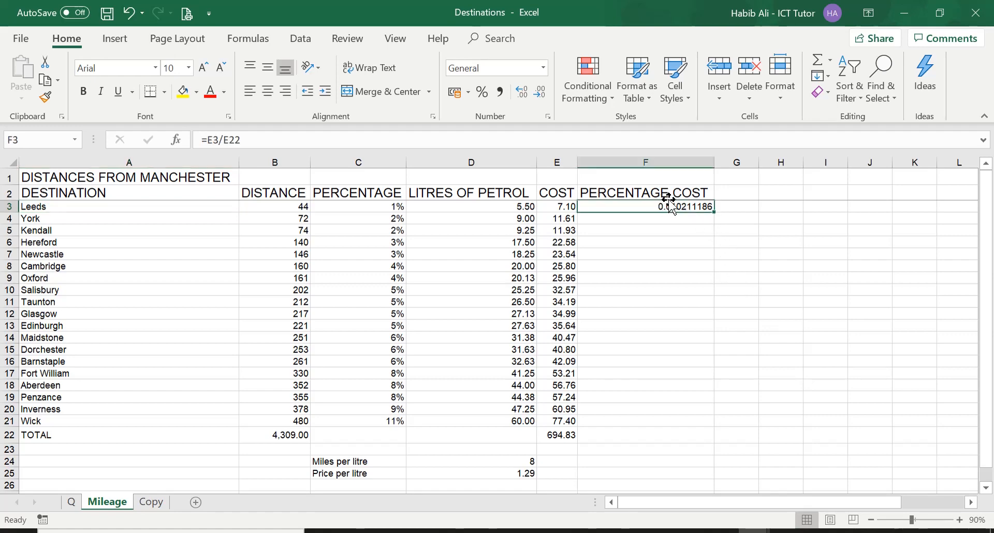
click(549, 118)
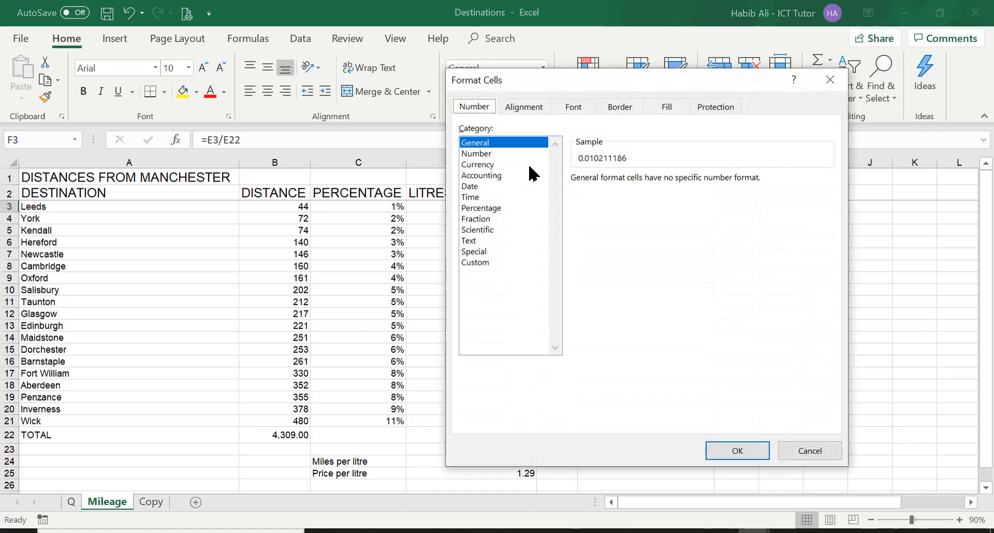
click(499, 208)
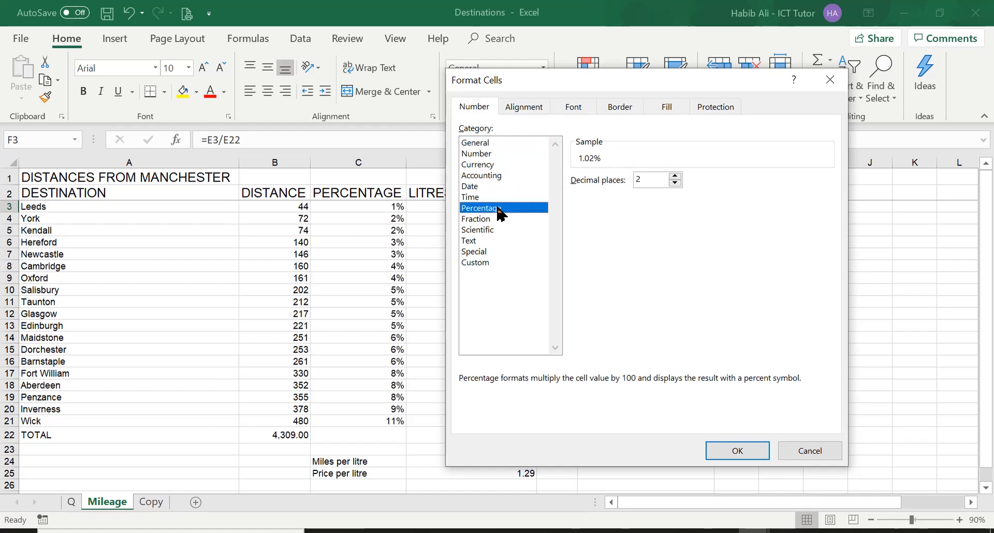
click(675, 183)
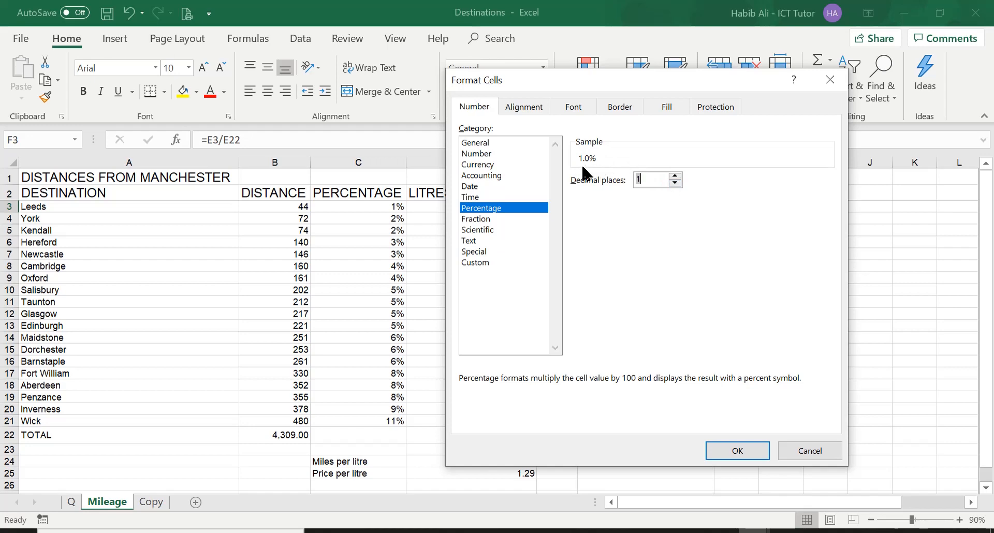
click(738, 452)
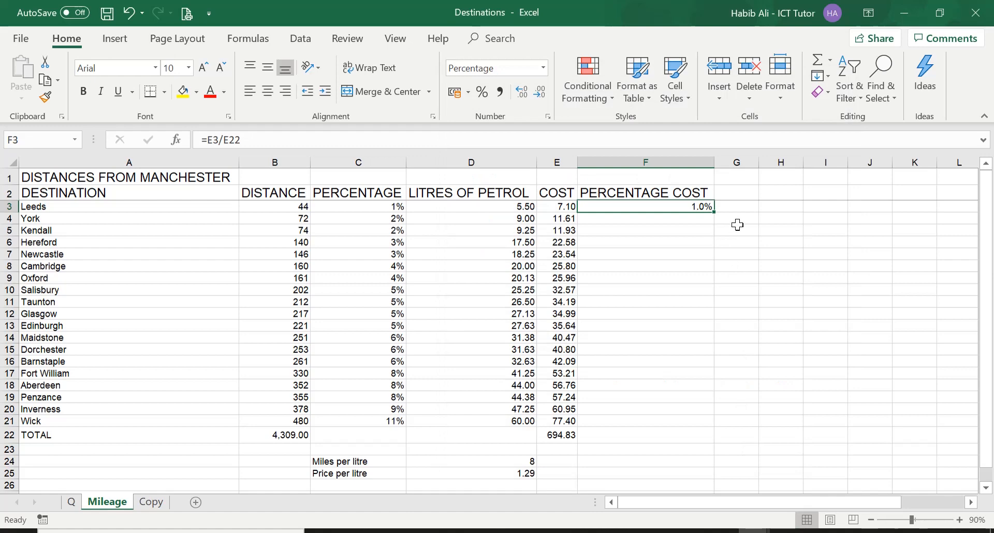
drag(714, 211, 714, 223)
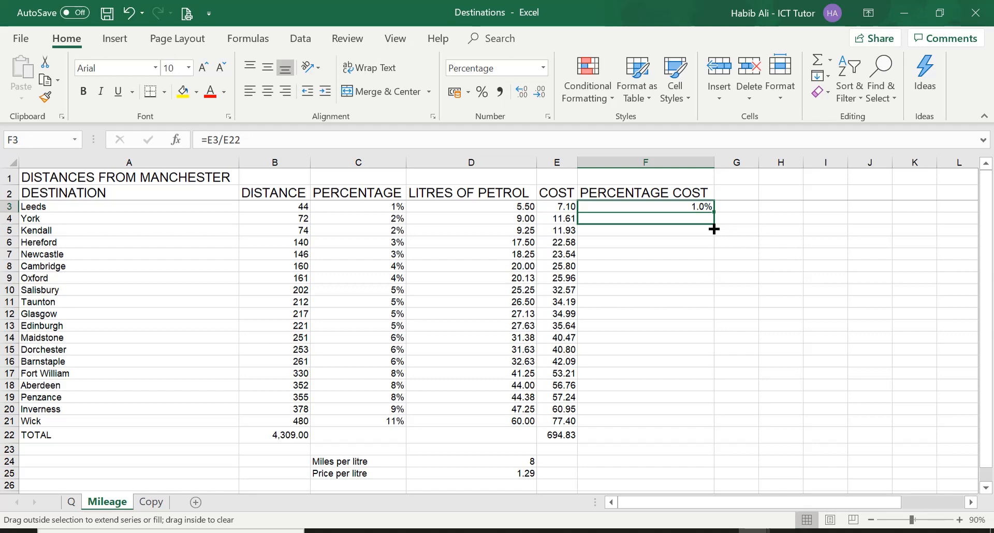
drag(714, 224, 715, 207)
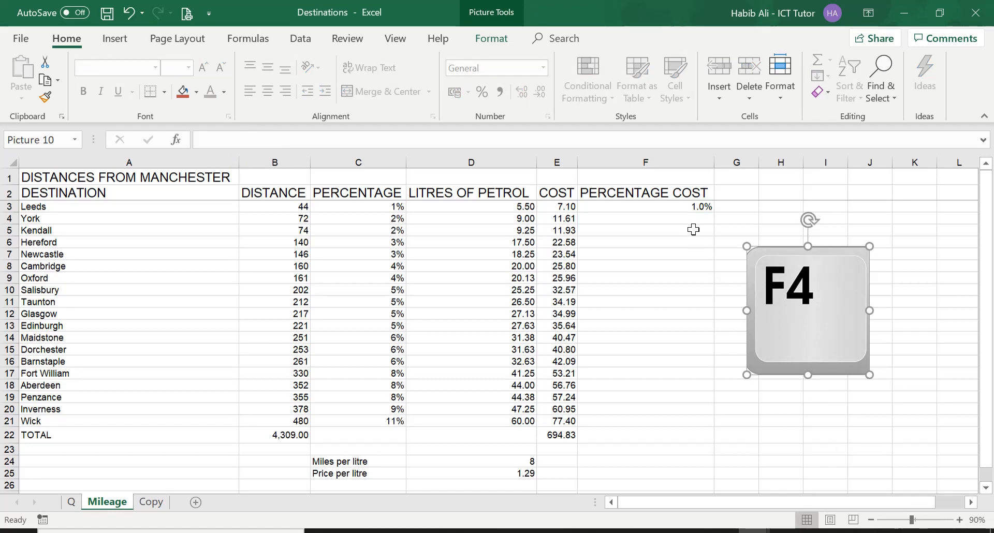
Make the total cost reference in Leeds' percentage cost formula in F3 absolute, giving =E3/$E$22.
click(678, 208)
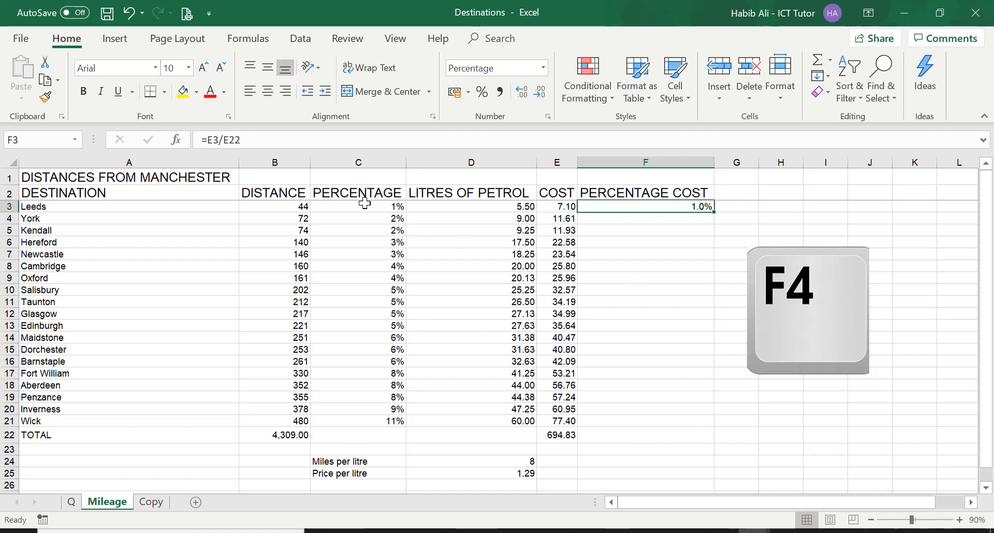
click(243, 140)
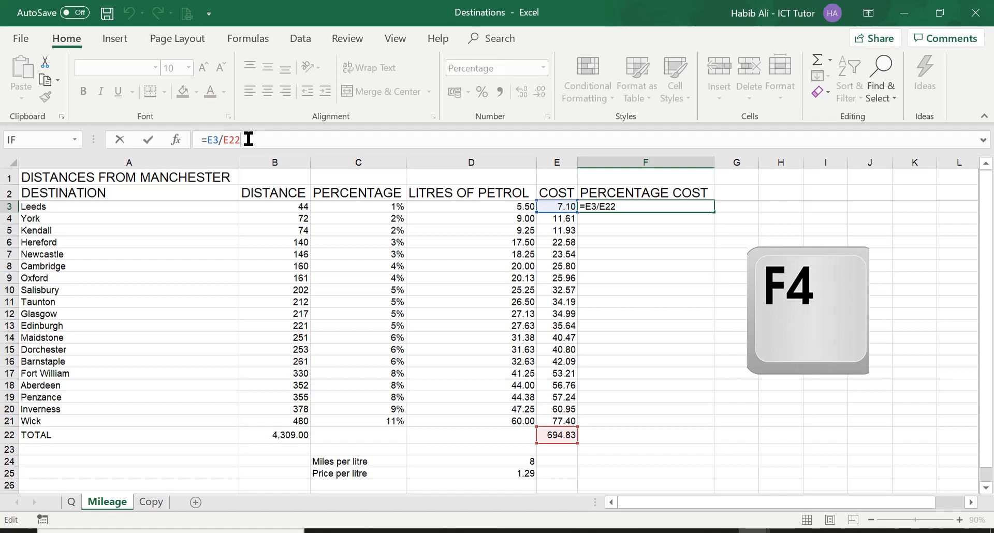
key(F4)
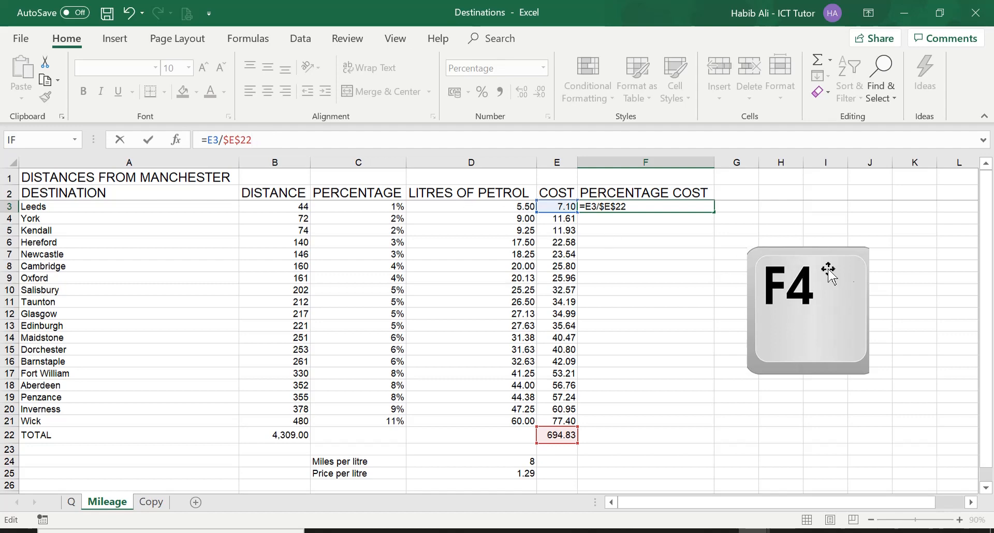
key(Return)
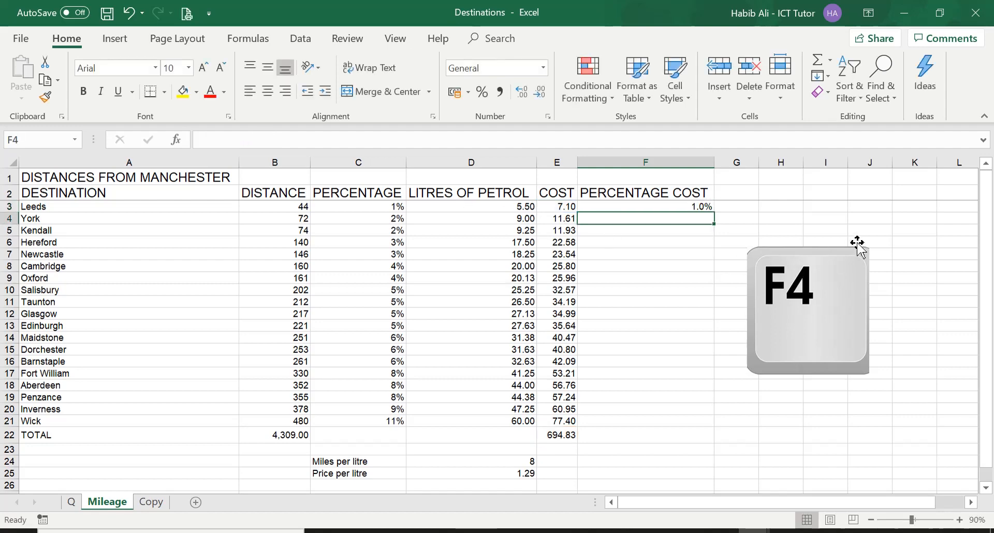
Fill the percentage cost formula from F3 down to Wick in F21.
click(665, 206)
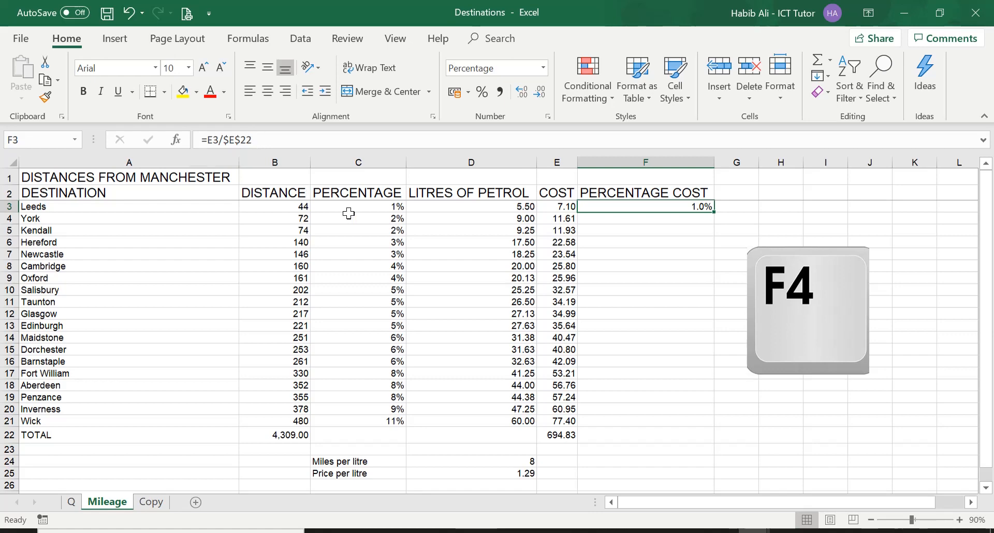
drag(716, 213, 698, 424)
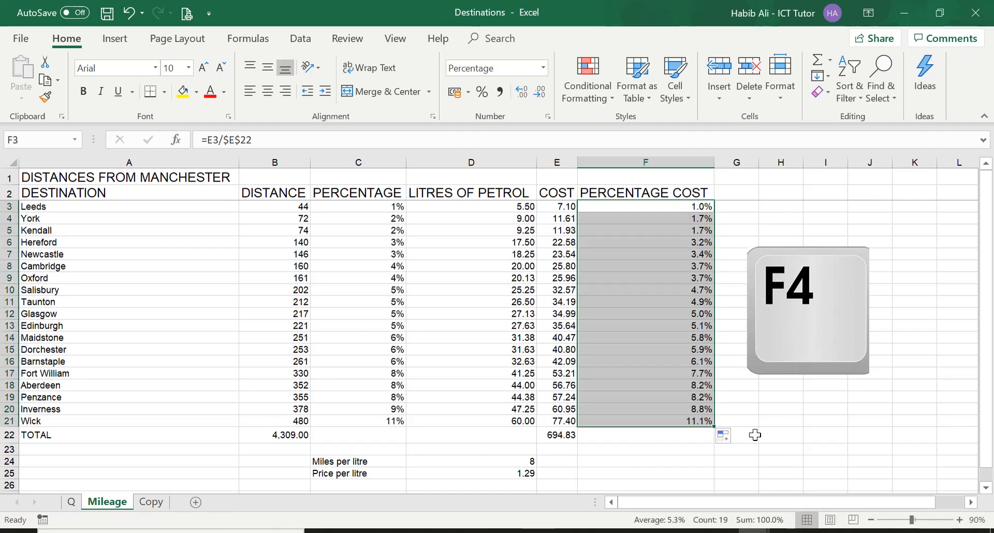
click(673, 206)
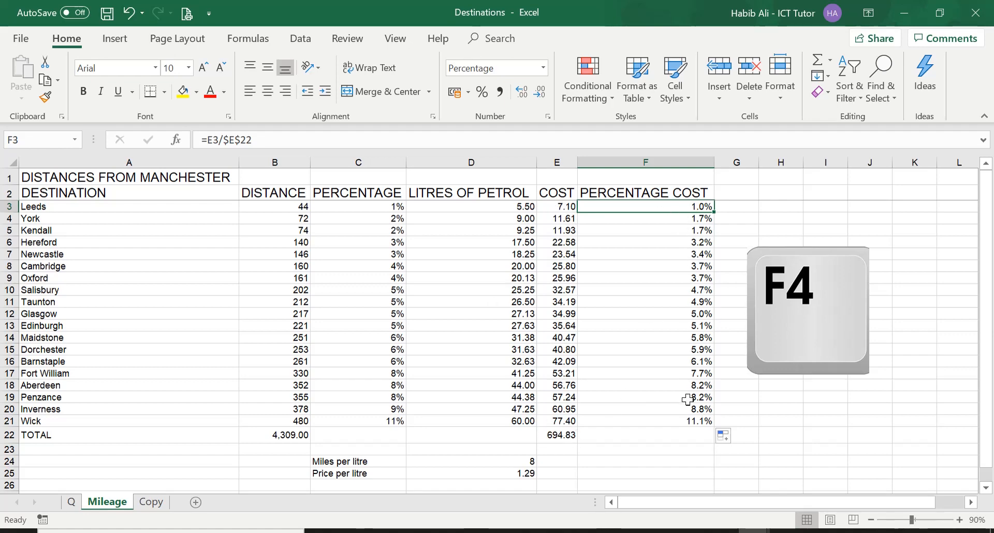
Review the absolute references in Leeds' litres, cost and percentage cost formulas, opening the formula in F3 for editing.
click(492, 209)
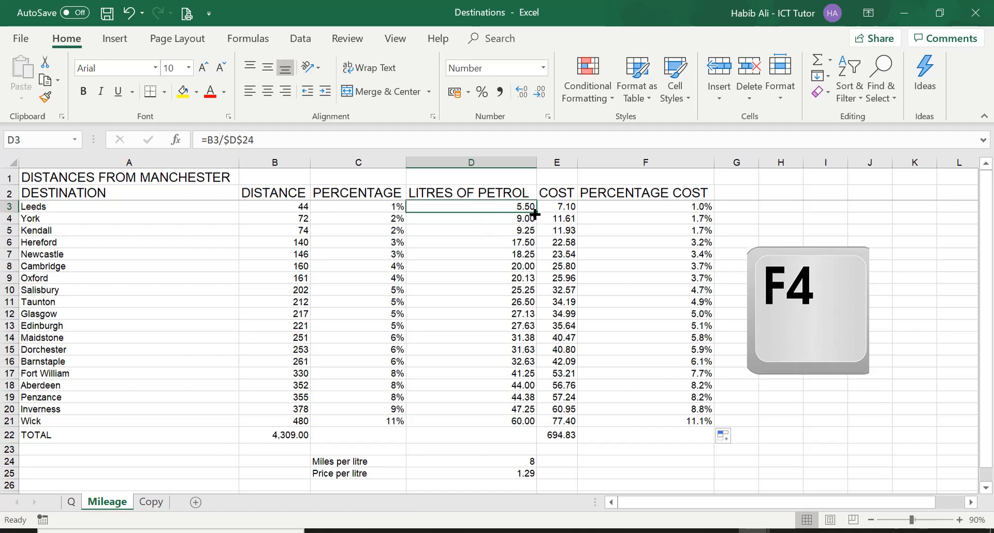
click(557, 206)
click(600, 206)
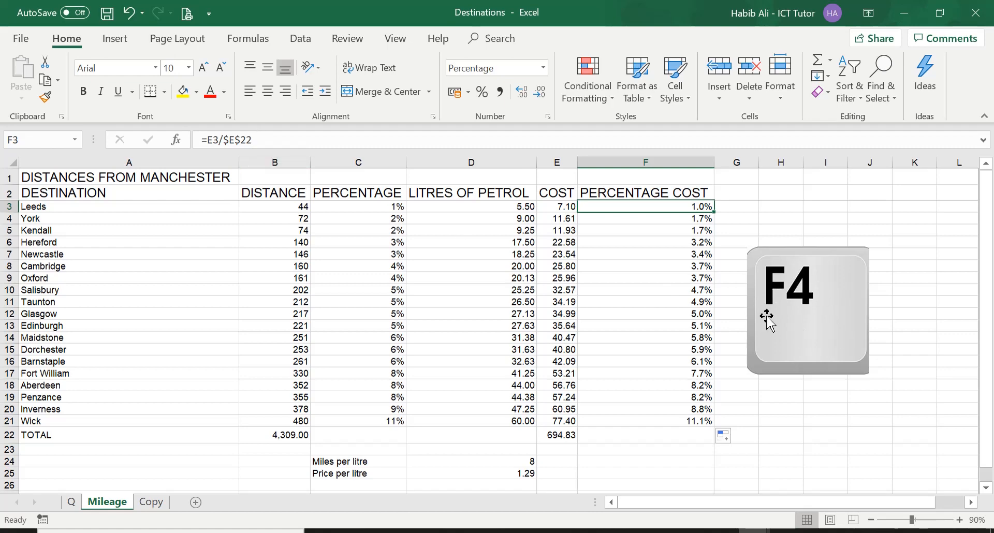
click(256, 138)
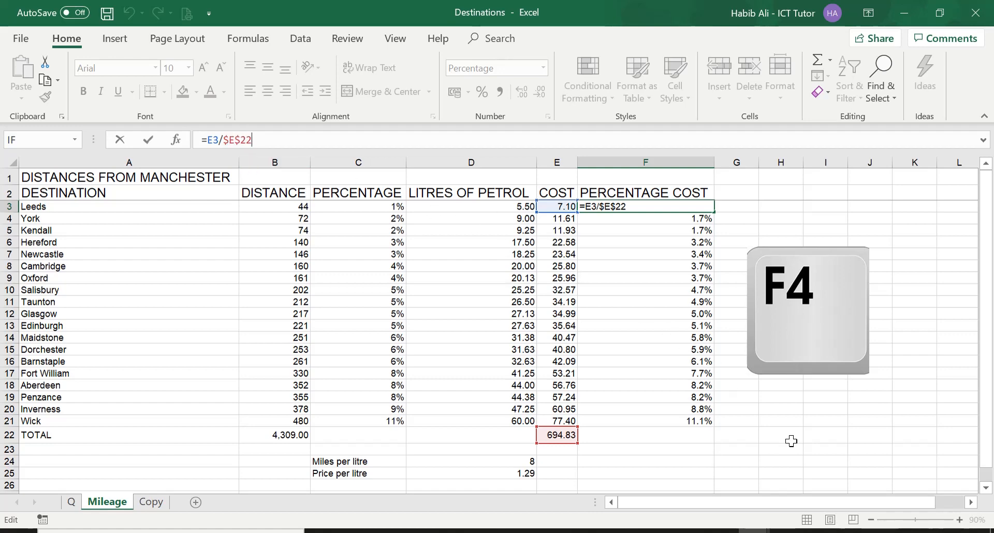
key(Home)
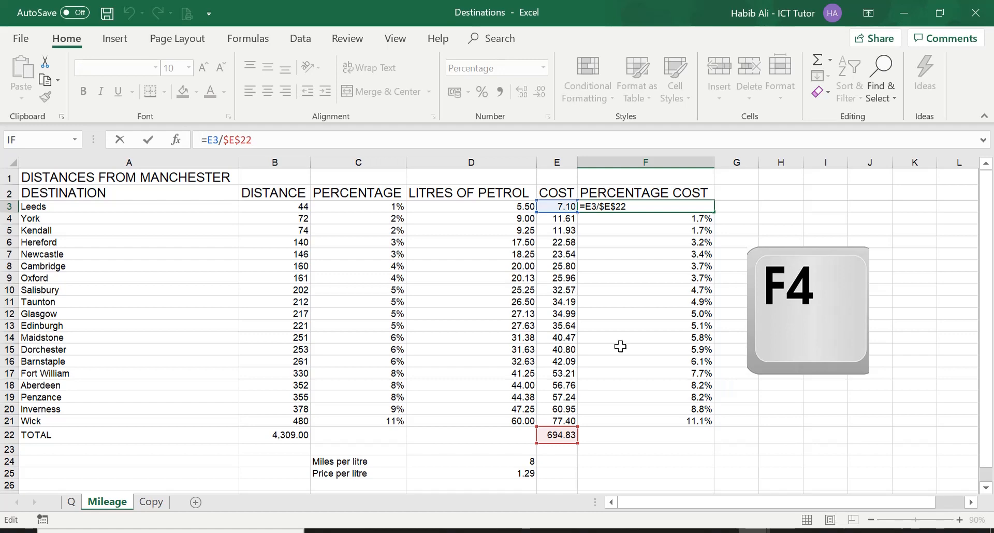